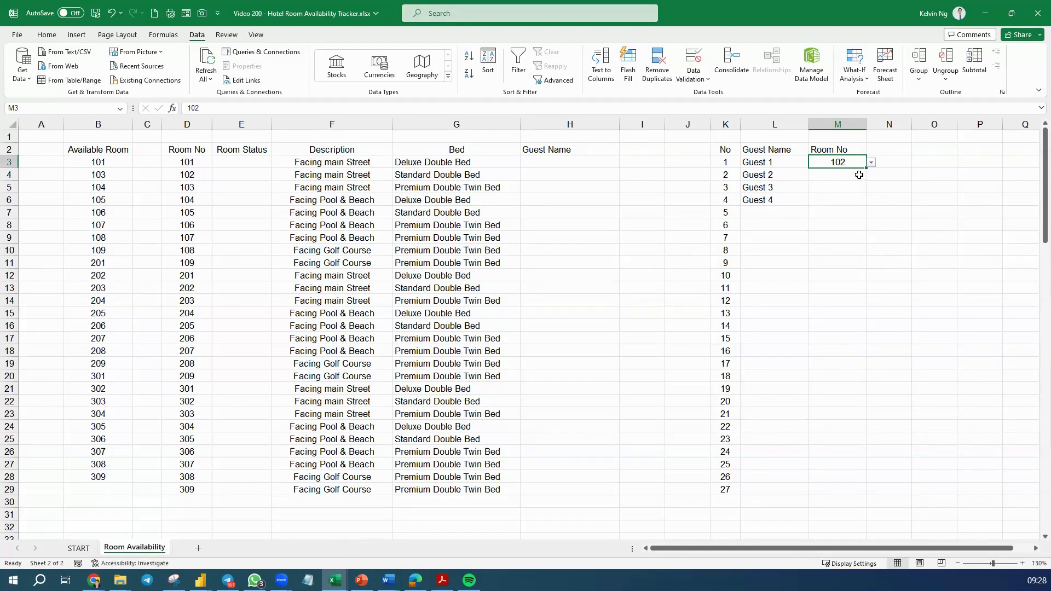
Assign room 106 to Guest 2, room 203 to Guest 3 and room 204 to Guest 4 in cells M4:M6
{"action": "left_click", "coordinate": [858, 174]}
{"action": "left_click", "coordinate": [871, 175]}
{"action": "left_click", "coordinate": [837, 222]}
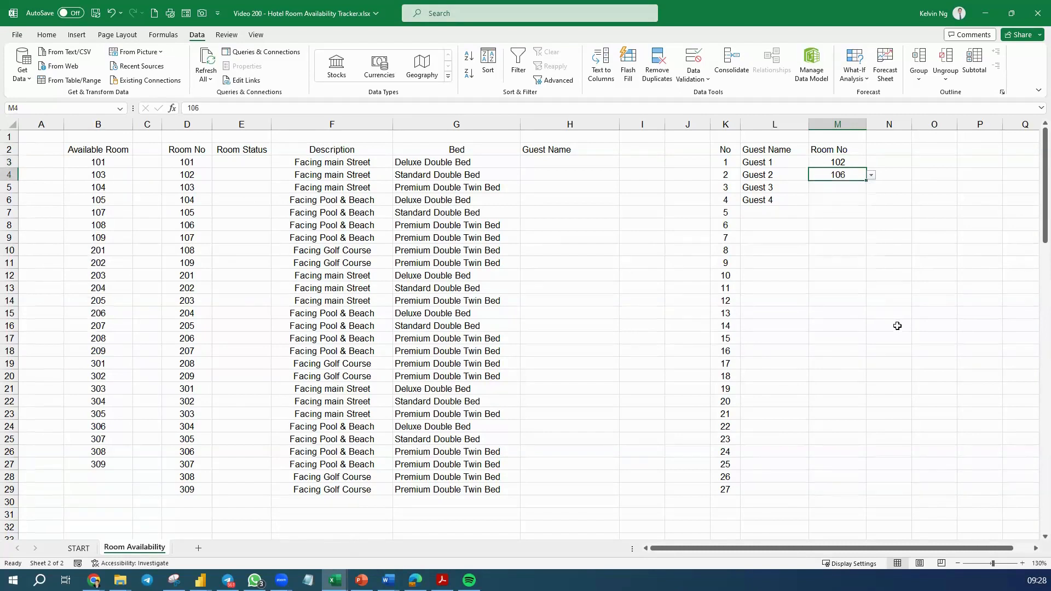
{"action": "left_click", "coordinate": [859, 188]}
{"action": "left_click", "coordinate": [870, 188]}
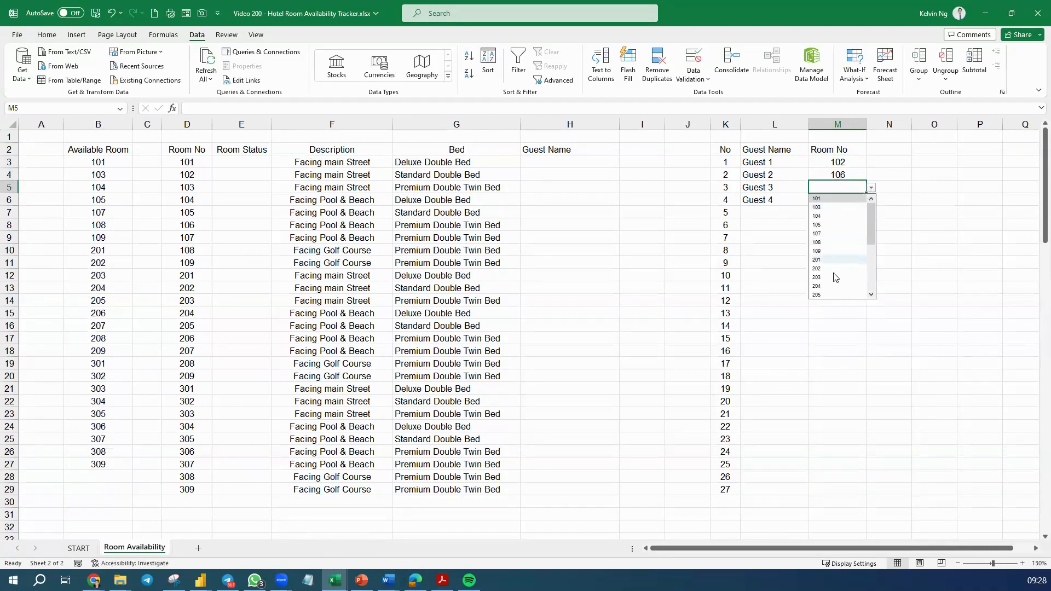
{"action": "left_click", "coordinate": [836, 277]}
{"action": "left_click", "coordinate": [849, 199]}
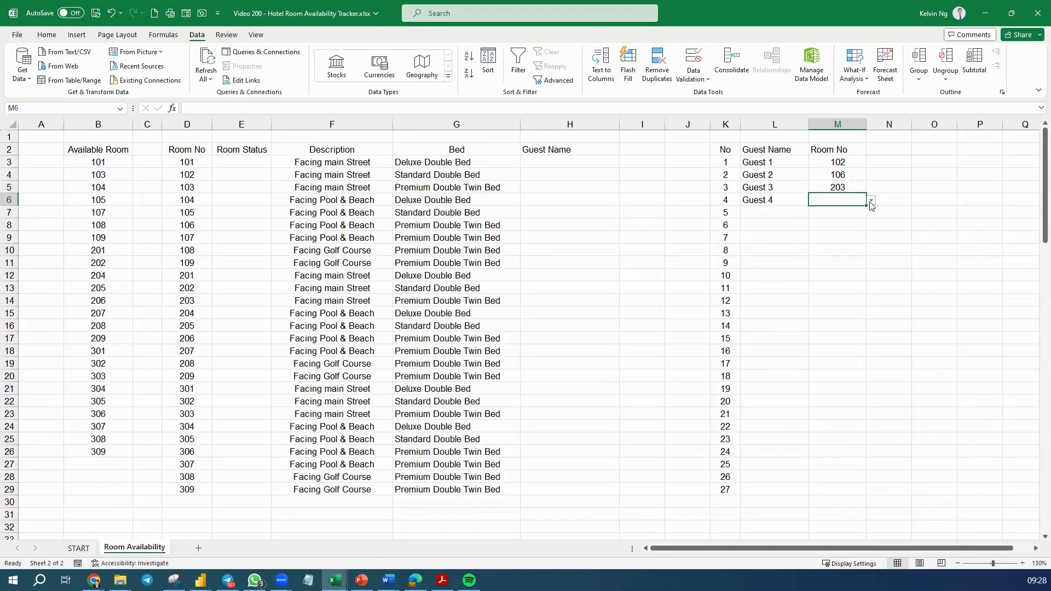
{"action": "left_click", "coordinate": [871, 201]}
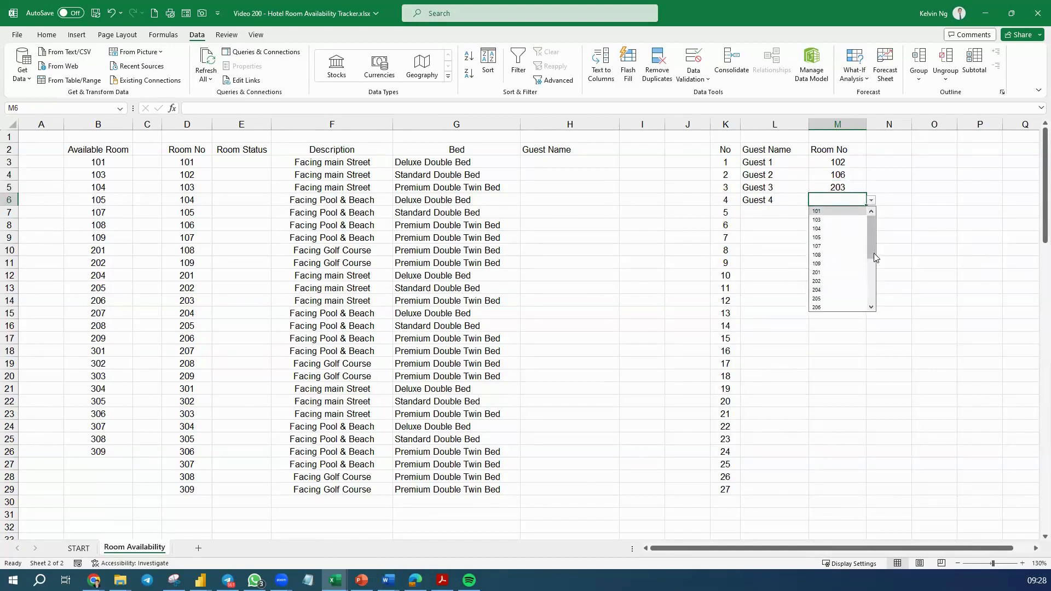
{"action": "left_click", "coordinate": [833, 292]}
{"action": "left_click", "coordinate": [876, 326]}
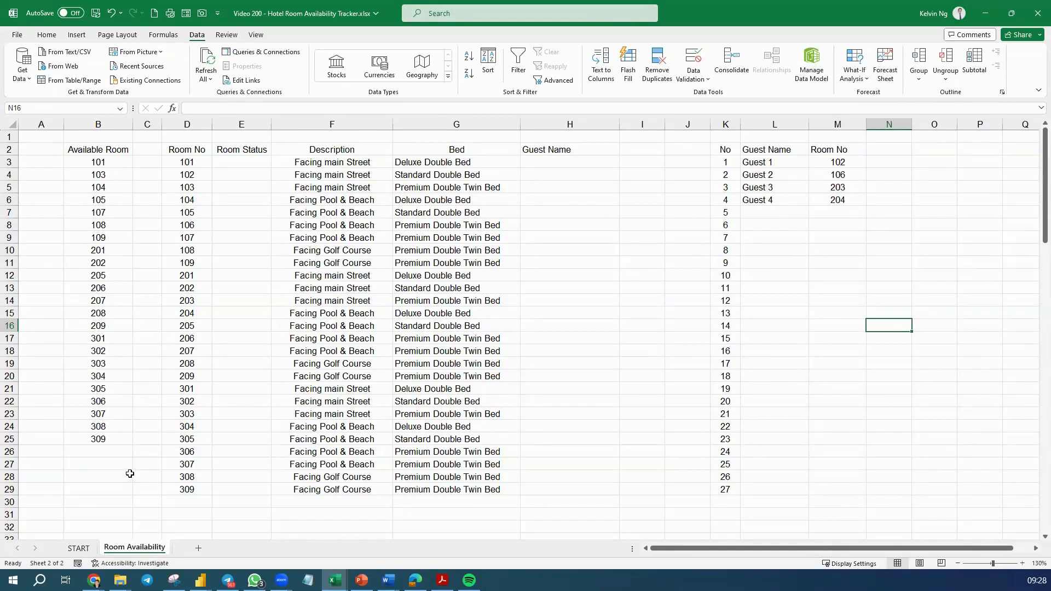
Start a VLOOKUP formula in E3 under Room Status that looks up D3 in the absolute spilled range $B$3#
{"action": "left_click", "coordinate": [251, 164]}
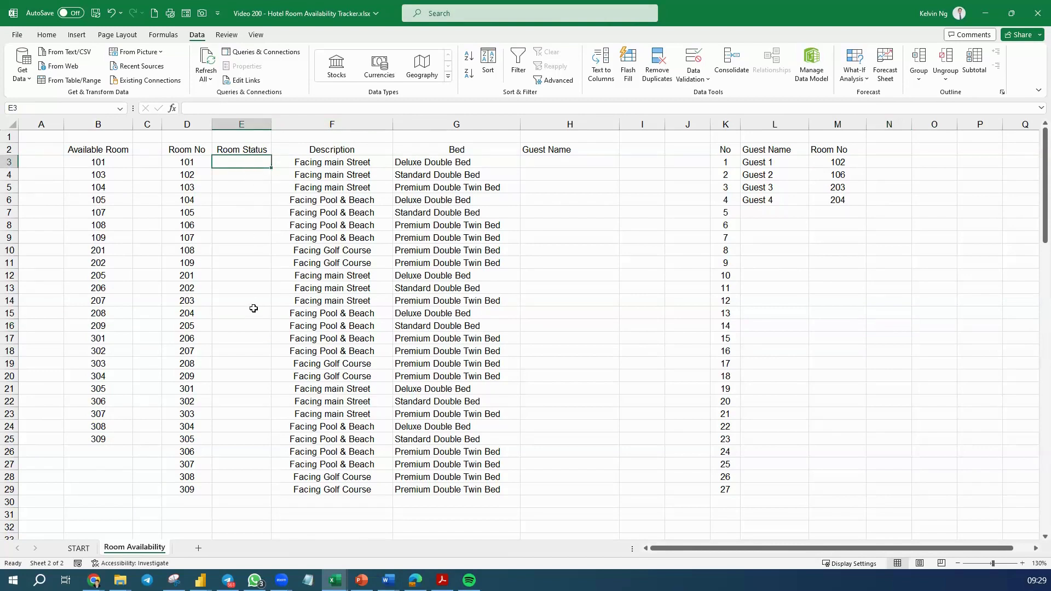
{"action": "type", "text": "="}
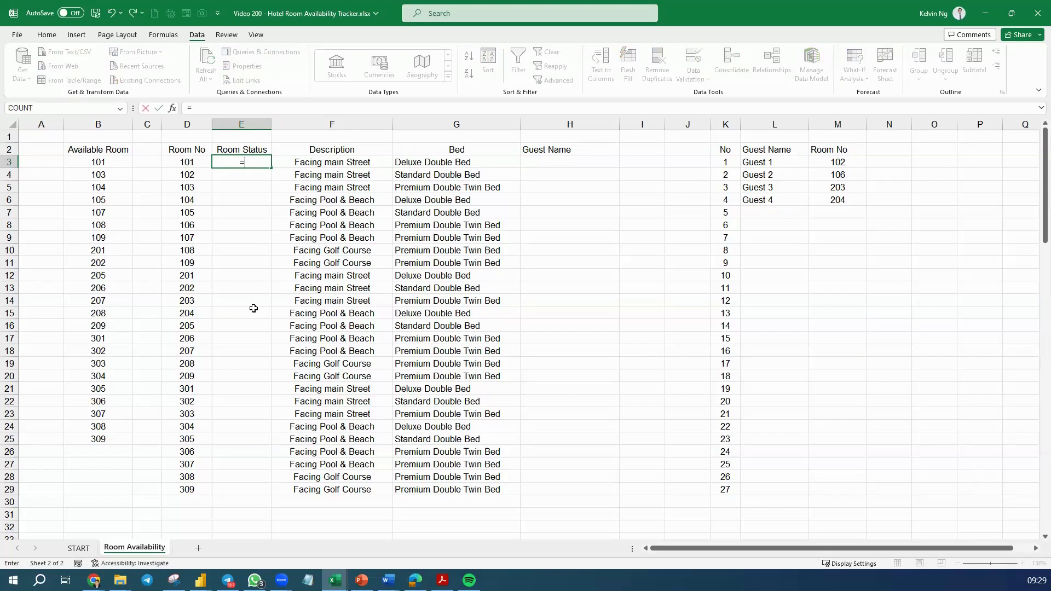
{"action": "type", "text": "VLO"}
{"action": "key", "text": "Tab"}
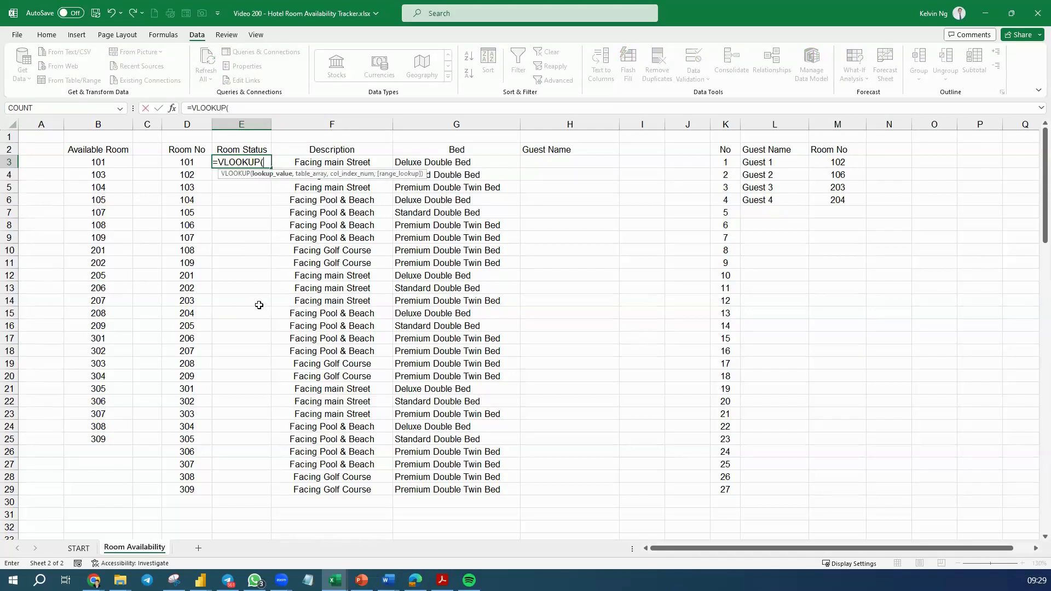
{"action": "left_click", "coordinate": [194, 166]}
{"action": "type", "text": ","}
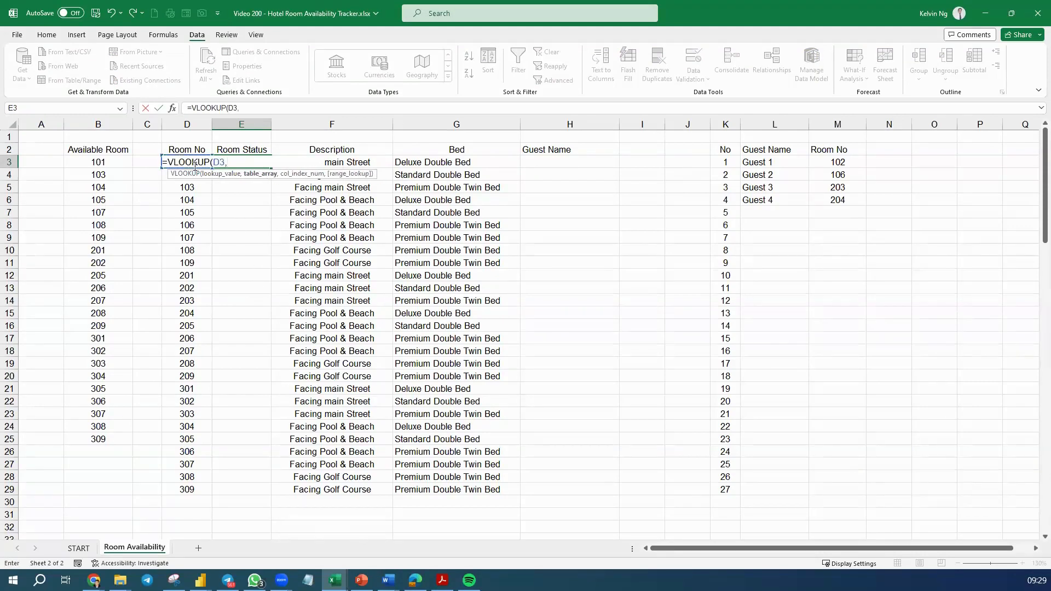
{"action": "left_click", "coordinate": [101, 162]}
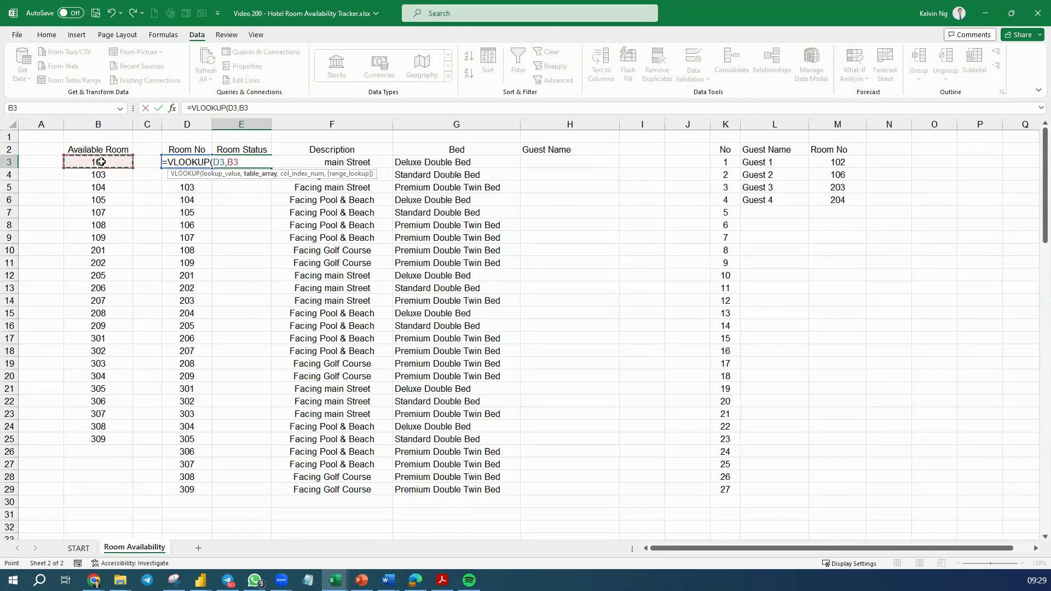
{"action": "type", "text": "#"}
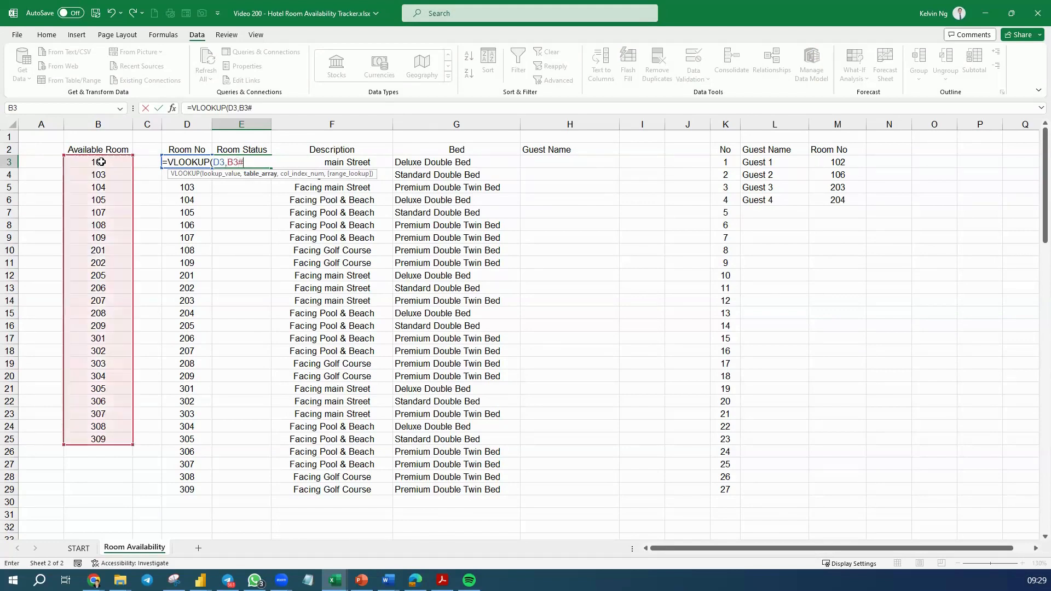
{"action": "left_click", "coordinate": [233, 161]}
{"action": "key", "text": "F4"}
Complete the E3 VLOOKUP with column index 1 and exact match 0, and fill it down to E29
{"action": "left_click", "coordinate": [263, 162]}
{"action": "type", "text": ",1,"}
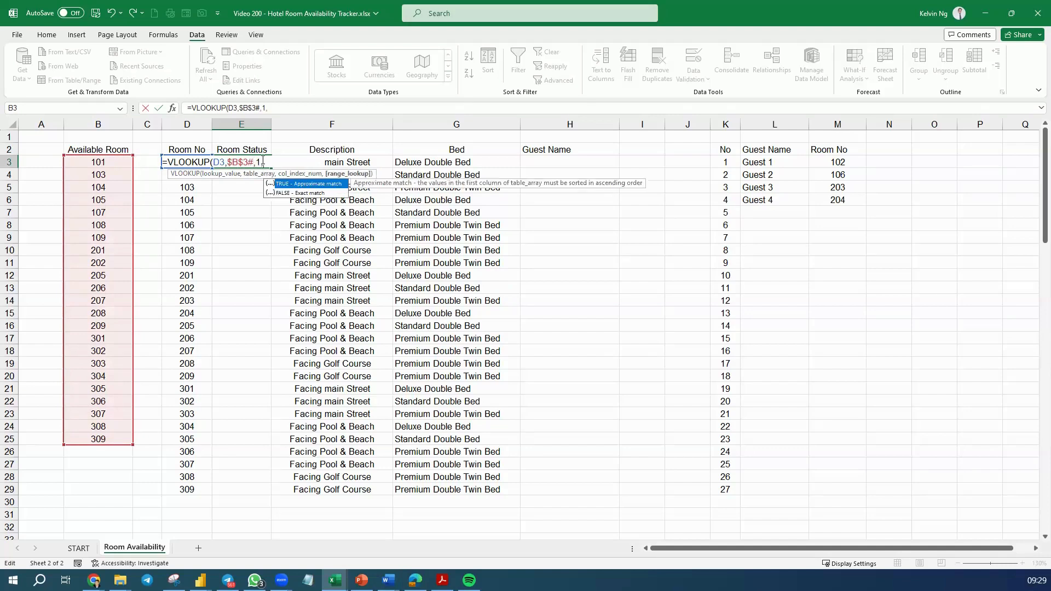
{"action": "type", "text": "0)"}
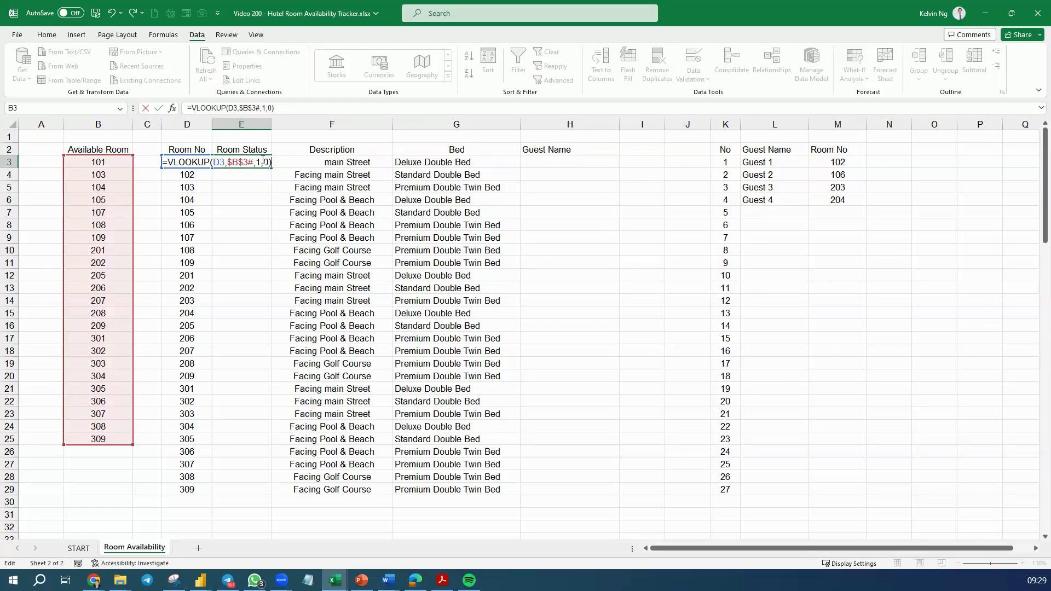
{"action": "key", "text": "Return"}
{"action": "left_click", "coordinate": [262, 163]}
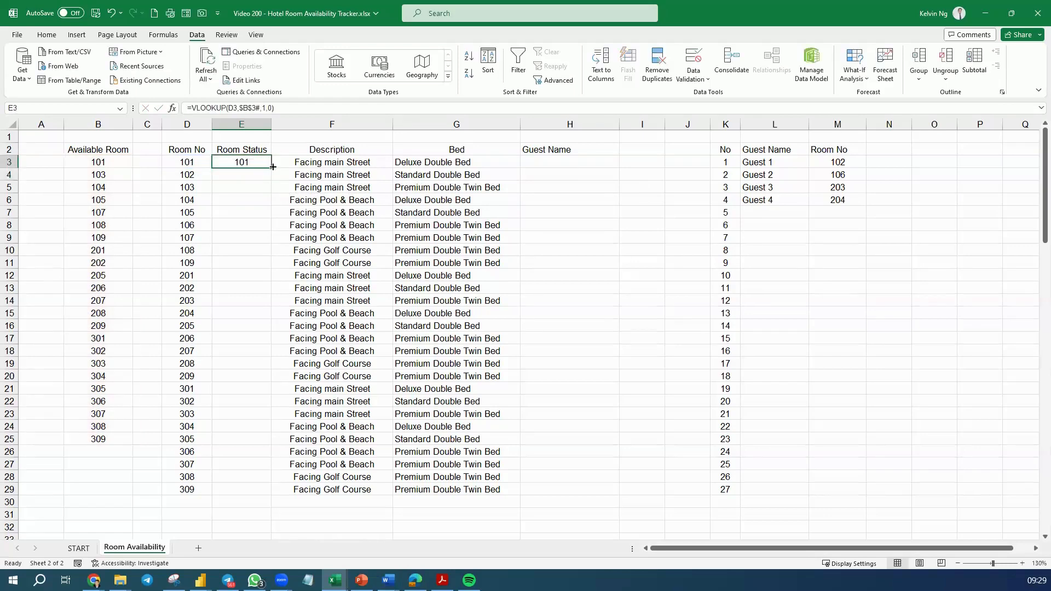
{"action": "left_click_drag", "start_coordinate": [269, 218], "coordinate": [270, 493]}
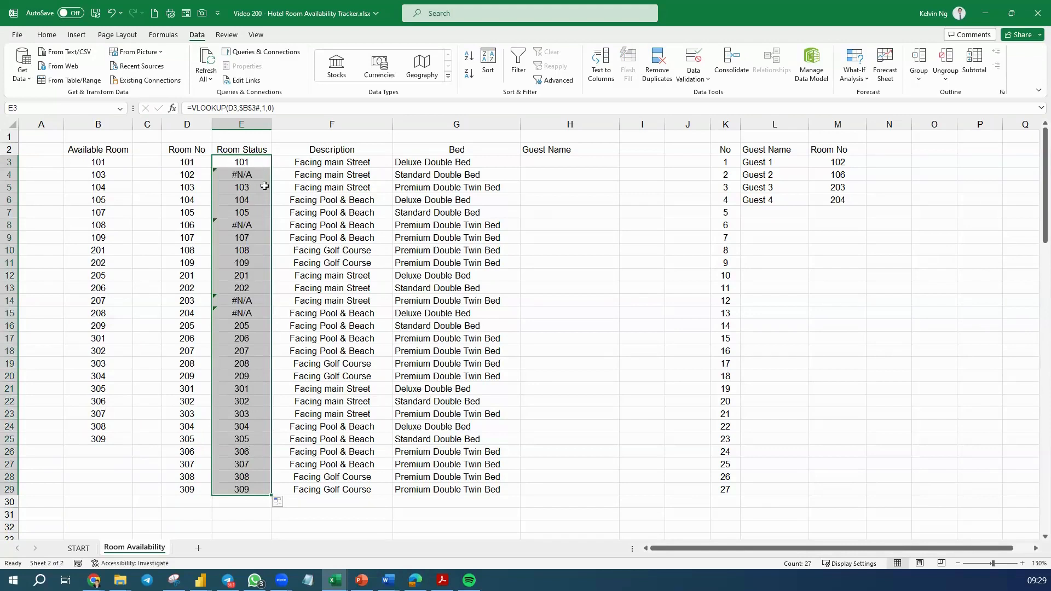
Wrap the E3 lookup in IF and ISNUMBER so it returns "Available" for a number and an empty string otherwise
{"action": "left_click", "coordinate": [260, 162]}
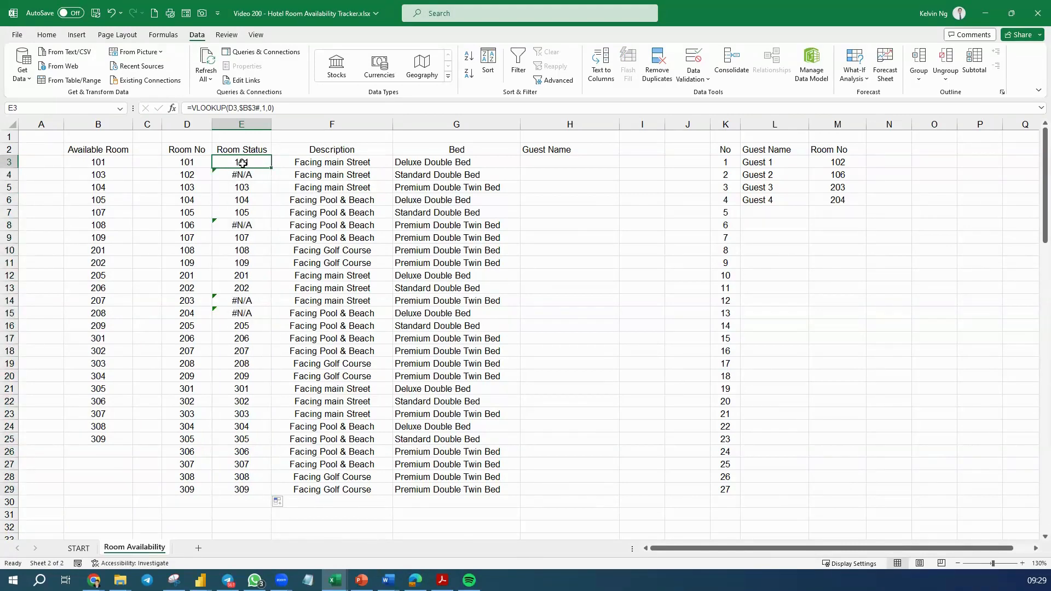
{"action": "left_click", "coordinate": [191, 108]}
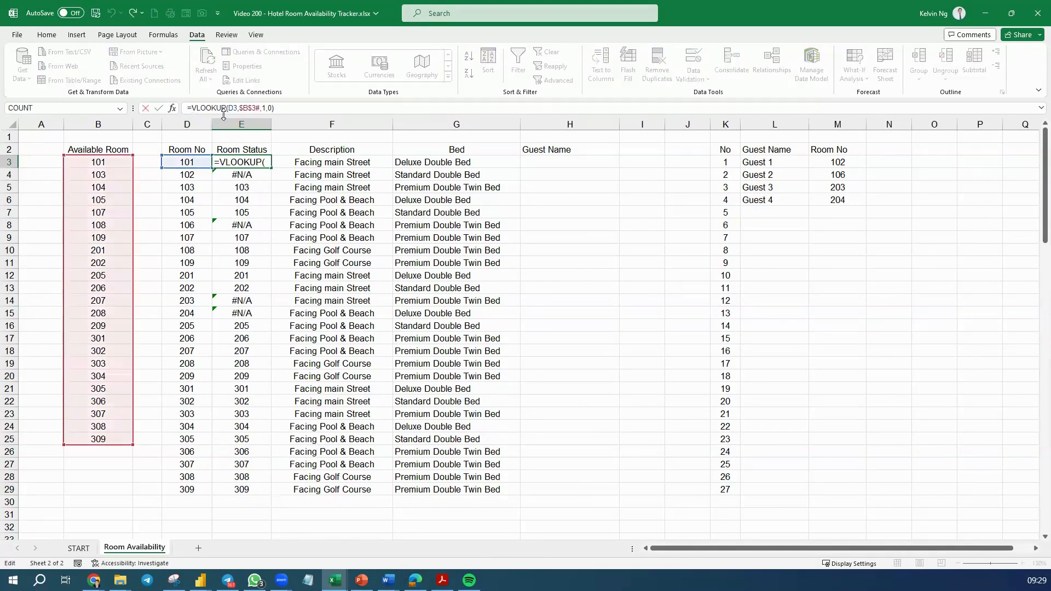
{"action": "type", "text": "IF"}
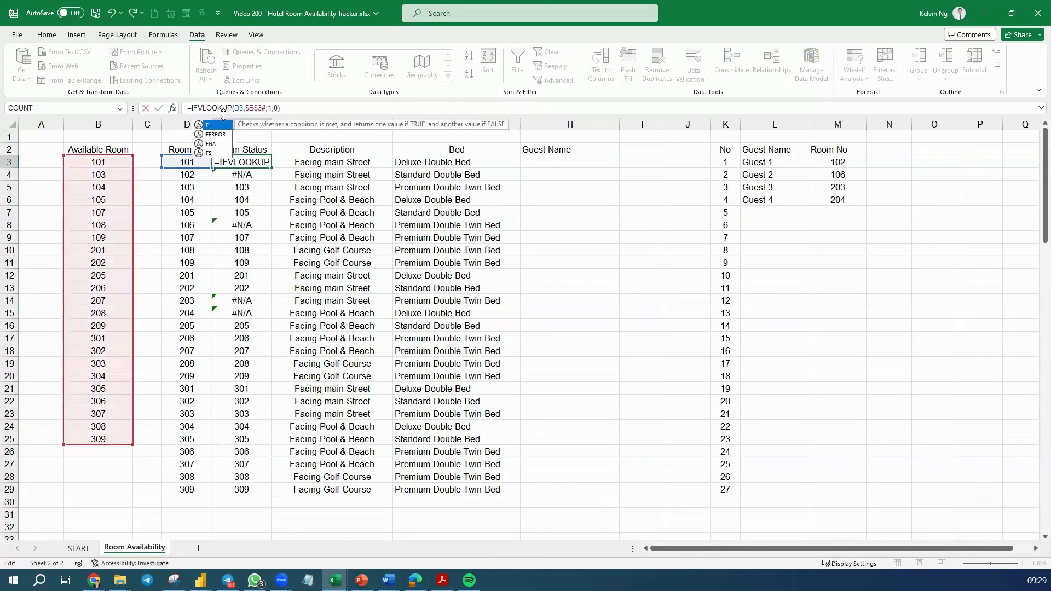
{"action": "type", "text": "(ISNUMBER("}
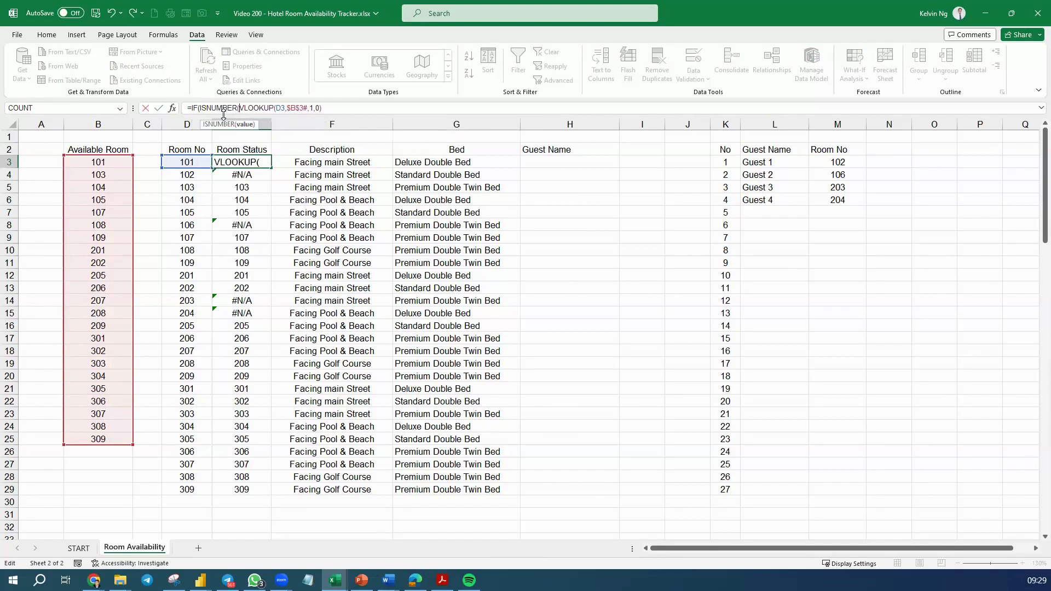
{"action": "left_click", "coordinate": [355, 107]}
{"action": "type", "text": "),\"aV"}
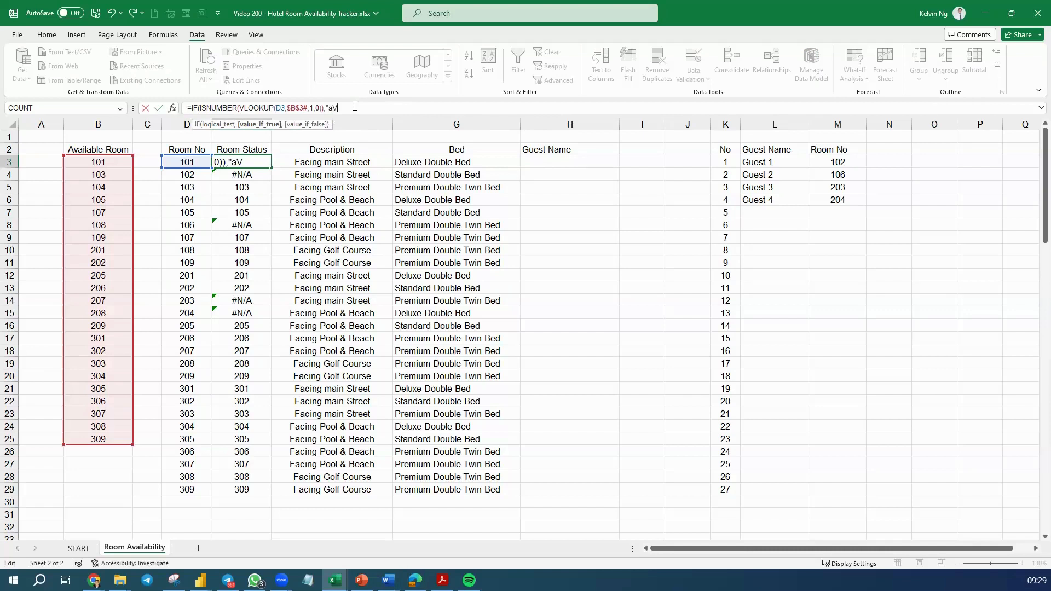
{"action": "key", "text": "BackSpace"}
{"action": "key", "text": "BackSpace"}
{"action": "type", "text": ","}
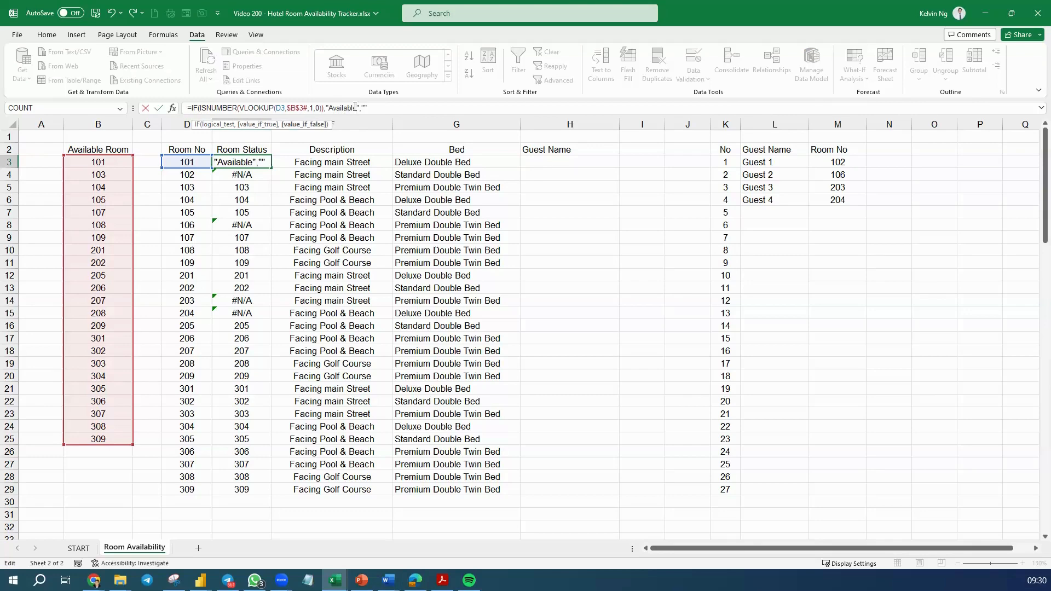
{"action": "type", "text": "\"\""}
{"action": "key", "text": "Return"}
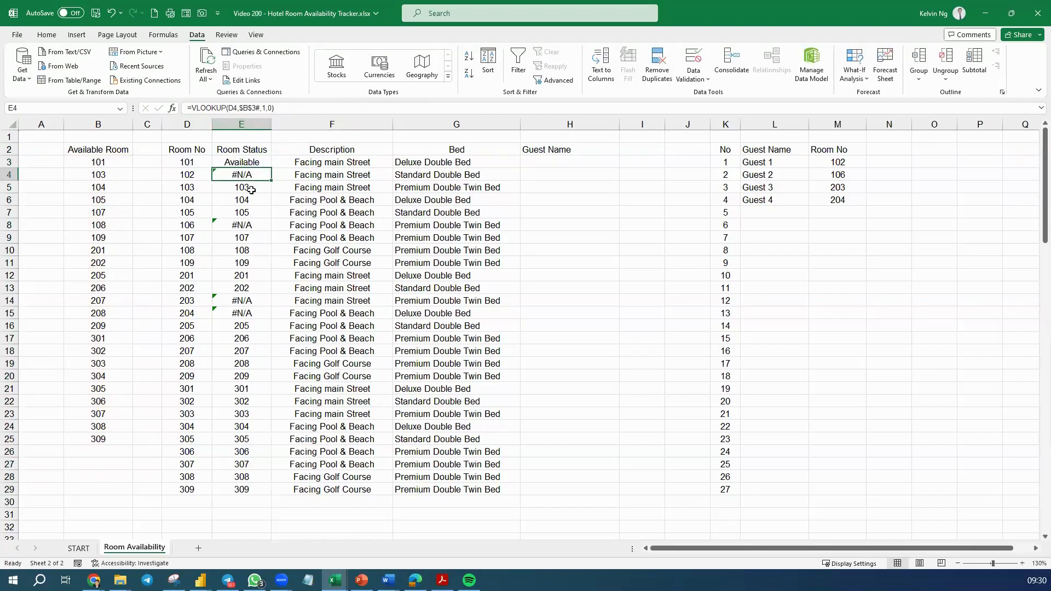
Fill the revised Room Status formula from E3 down to E29
{"action": "left_click", "coordinate": [262, 164]}
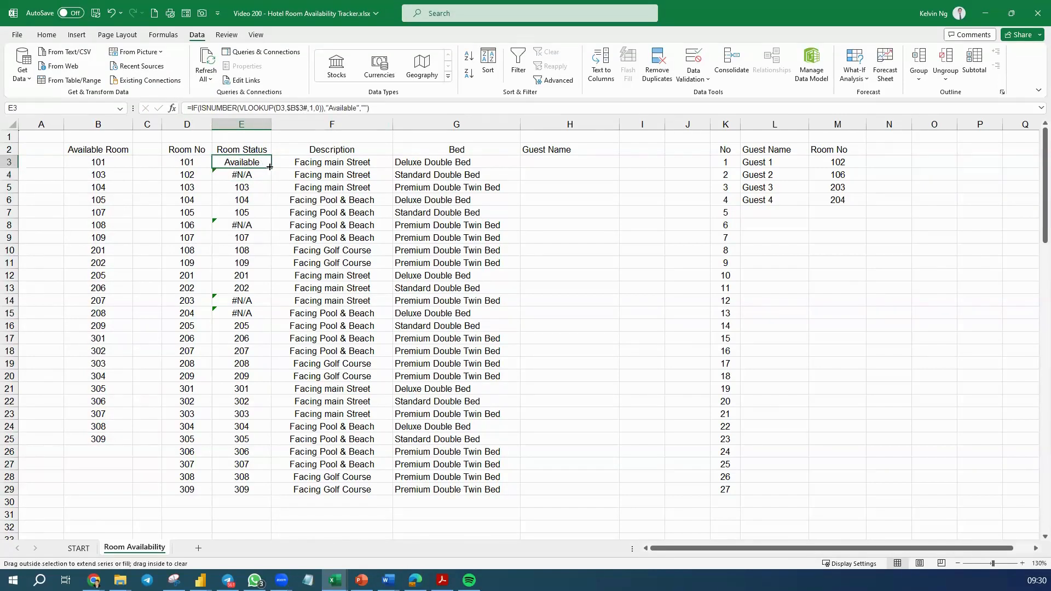
{"action": "double_click", "coordinate": [271, 168]}
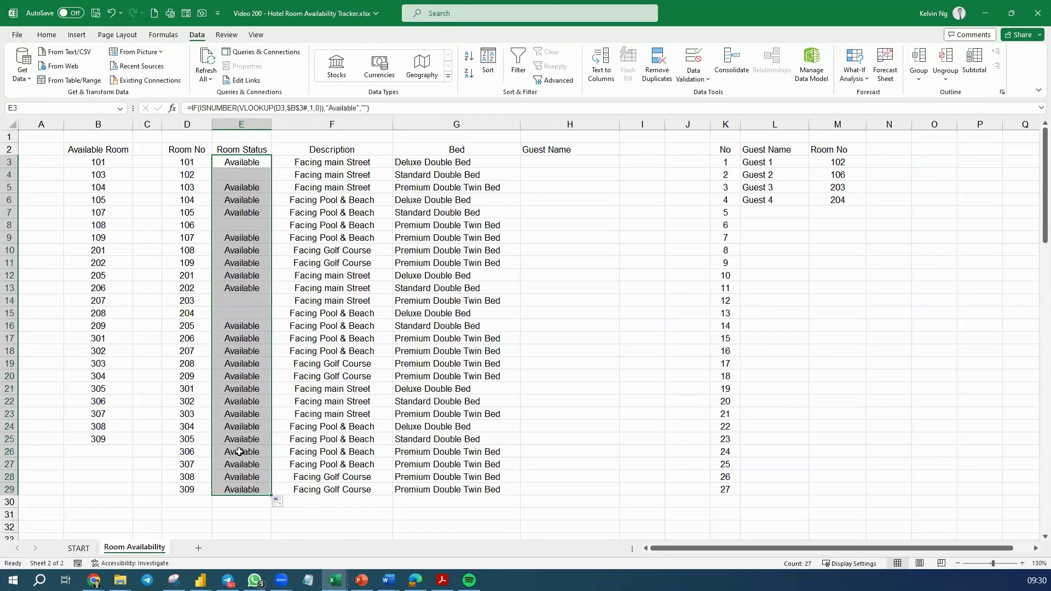
{"action": "left_click", "coordinate": [242, 163]}
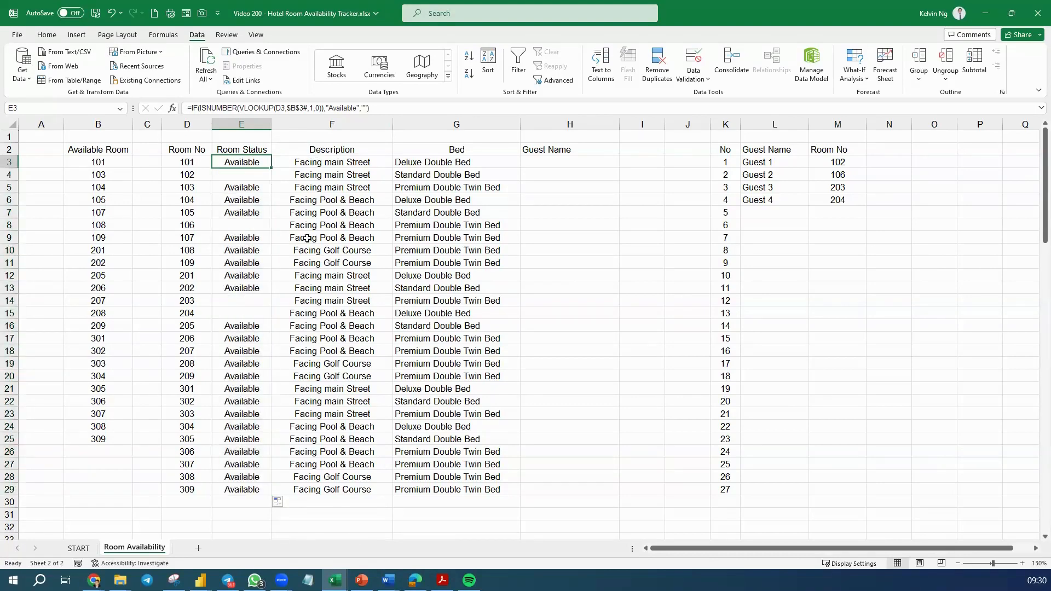
Start an INDEX formula in H3 under Guest Name with the absolute guest name range $L$3:$L$29 as its array
{"action": "left_click", "coordinate": [540, 165]}
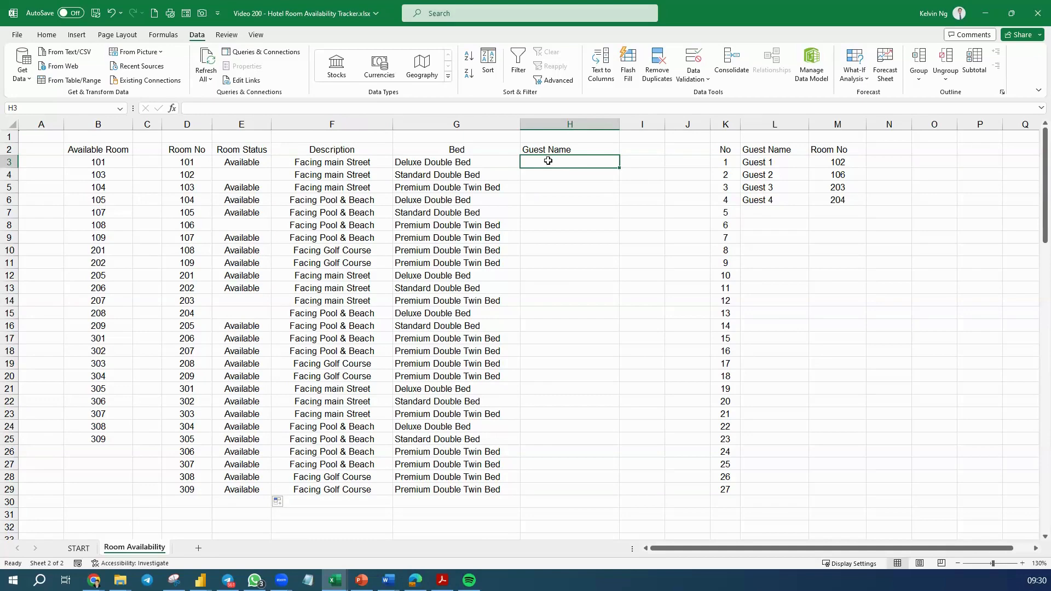
{"action": "type", "text": "=index"}
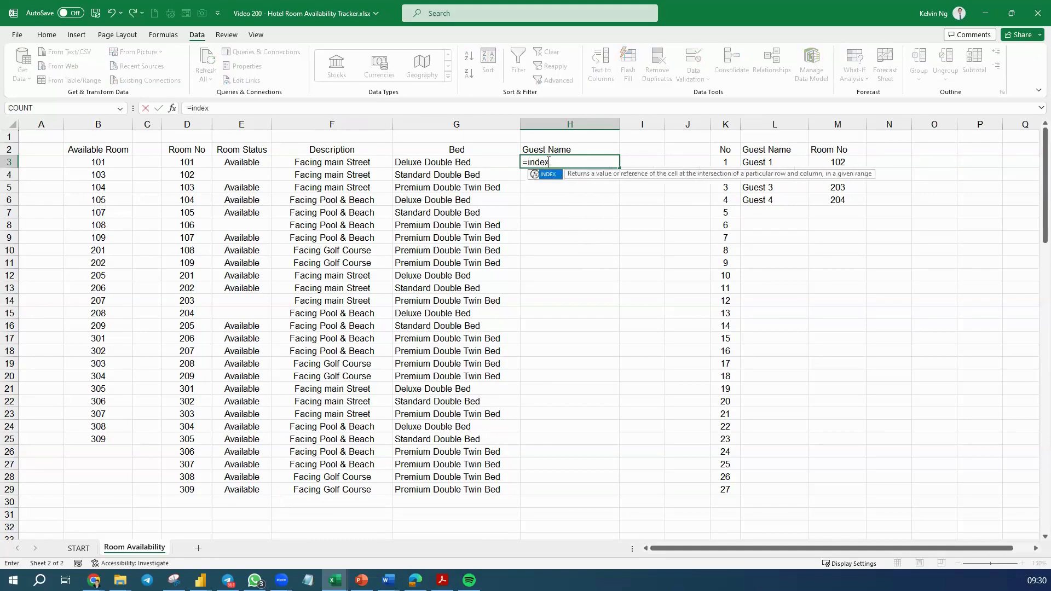
{"action": "key", "text": "Tab"}
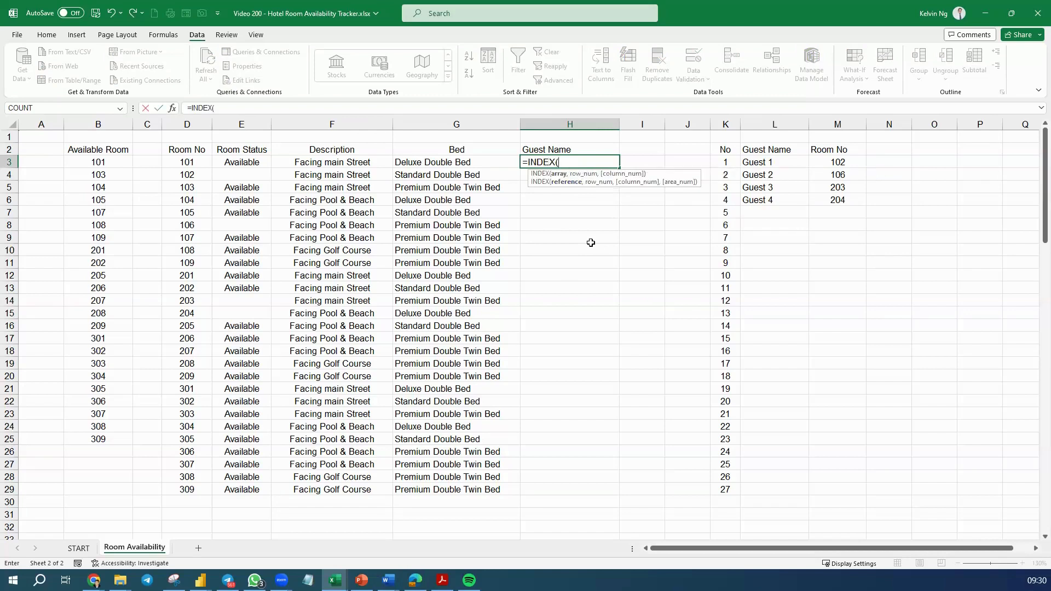
{"action": "left_click_drag", "start_coordinate": [776, 162], "coordinate": [776, 488]}
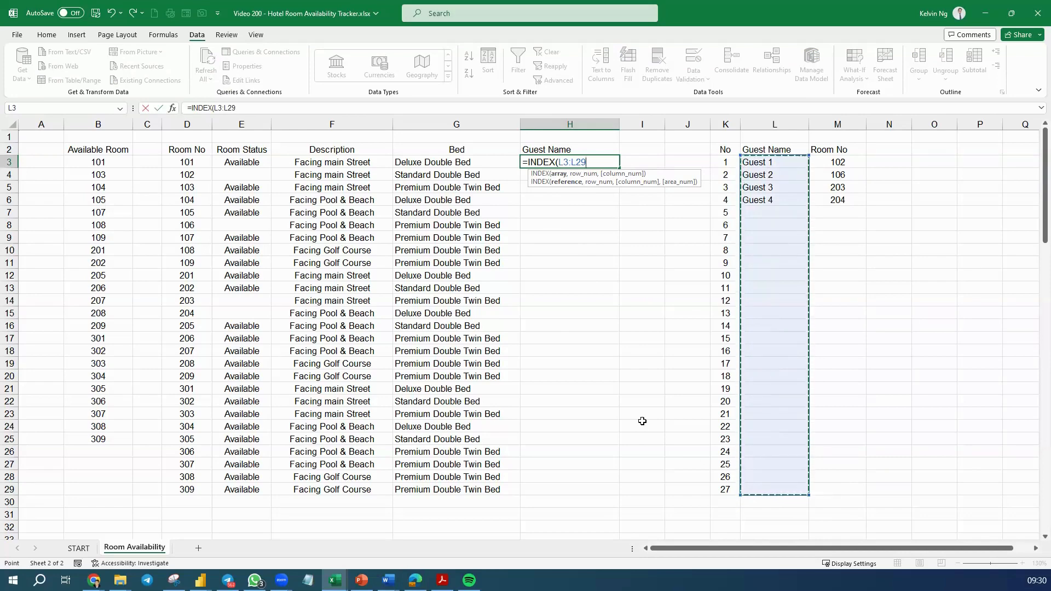
{"action": "key", "text": "F4"}
{"action": "type", "text": ",matc"}
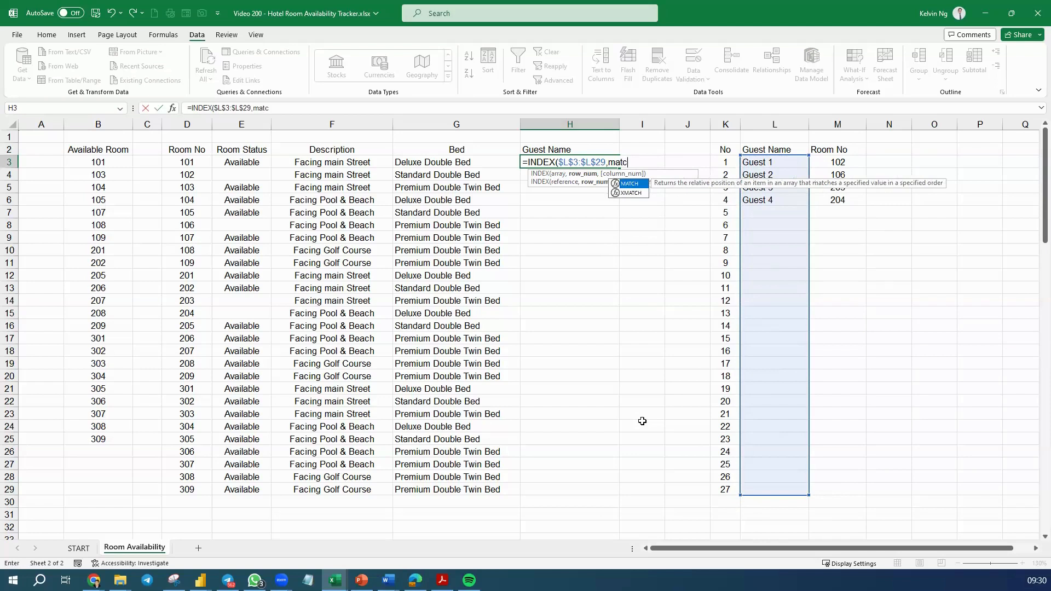
Complete the H3 INDEX formula with MATCH(D3,$M$3:$M$29,0) as its row number
{"action": "key", "text": "Tab"}
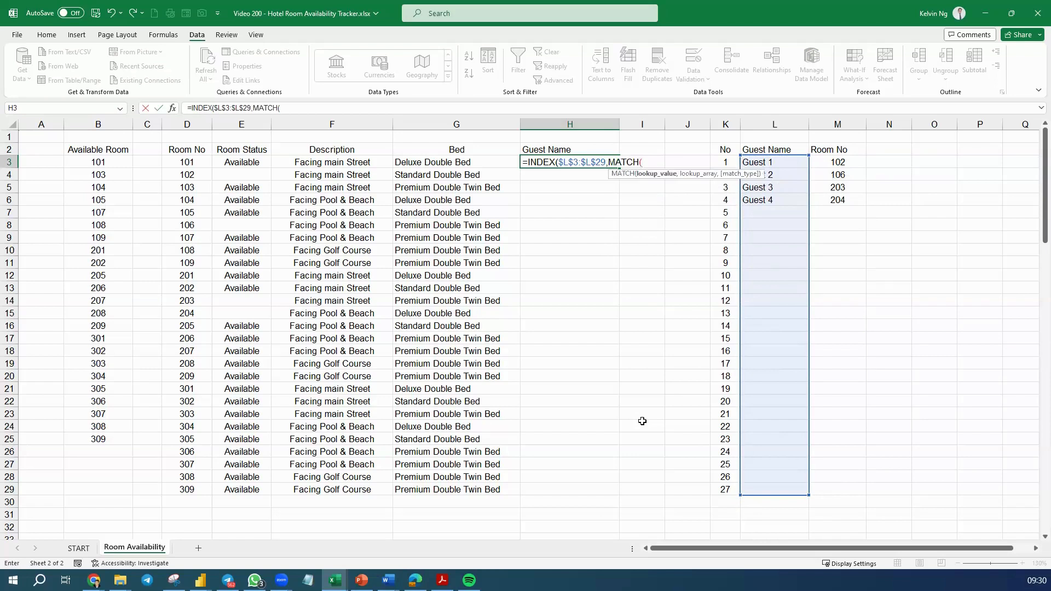
{"action": "left_click", "coordinate": [193, 164]}
{"action": "type", "text": ","}
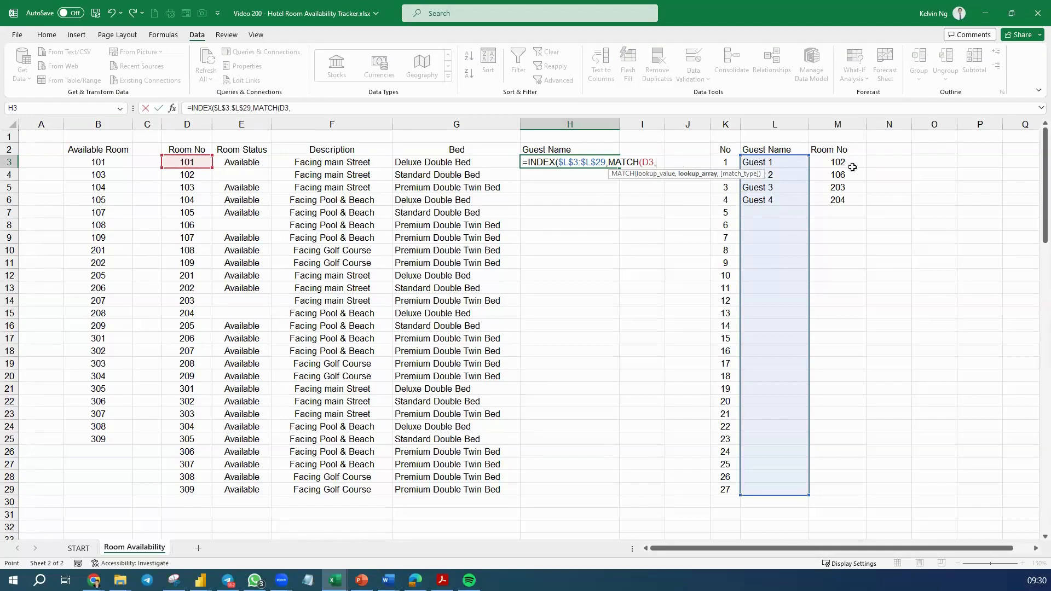
{"action": "left_click_drag", "start_coordinate": [852, 162], "coordinate": [839, 488]}
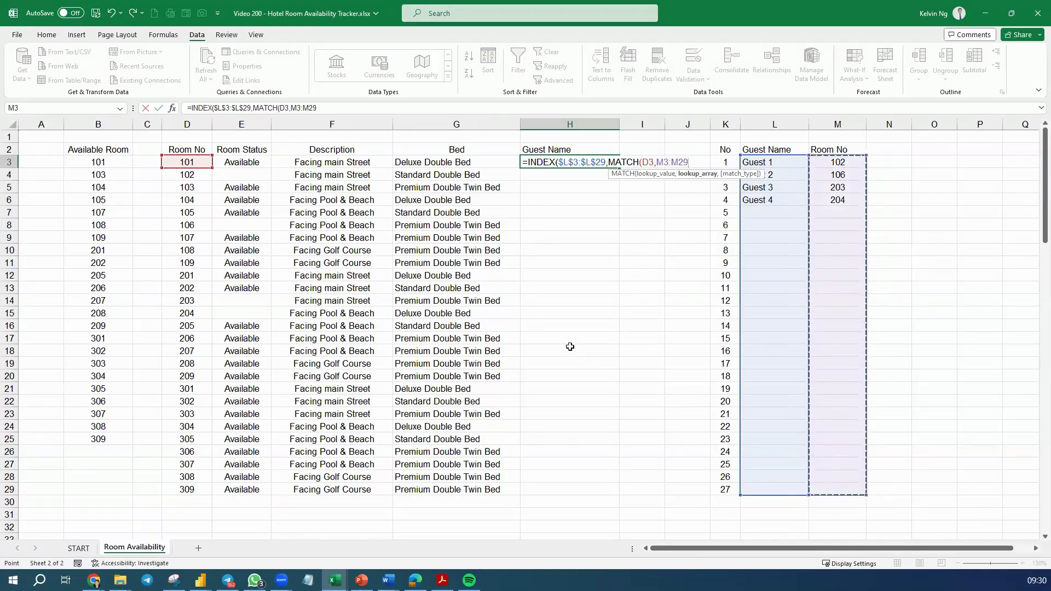
{"action": "key", "text": "F4"}
{"action": "type", "text": ","}
{"action": "type", "text": "0))"}
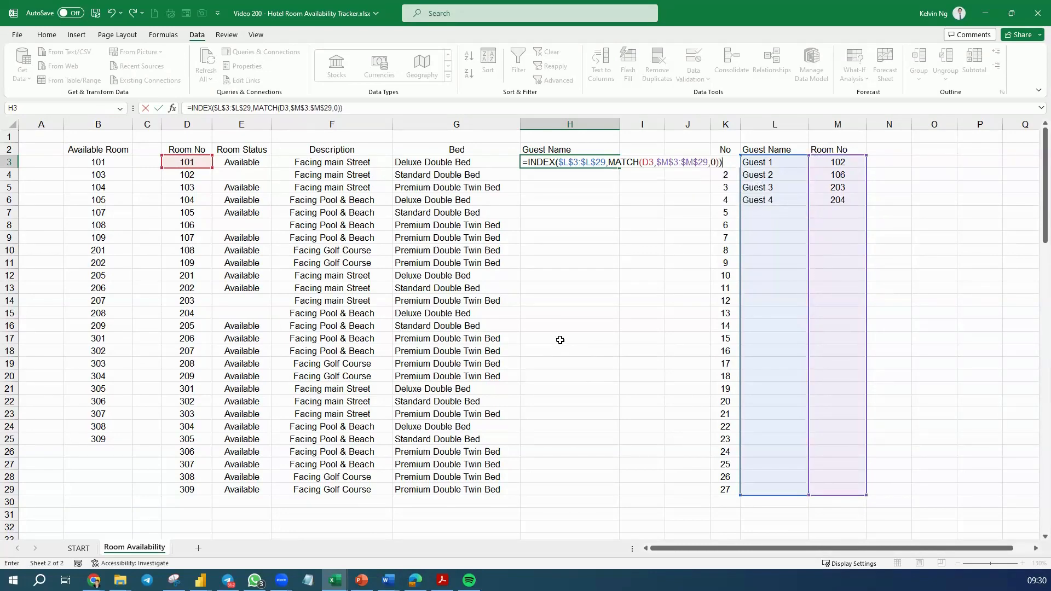
{"action": "key", "text": "Return"}
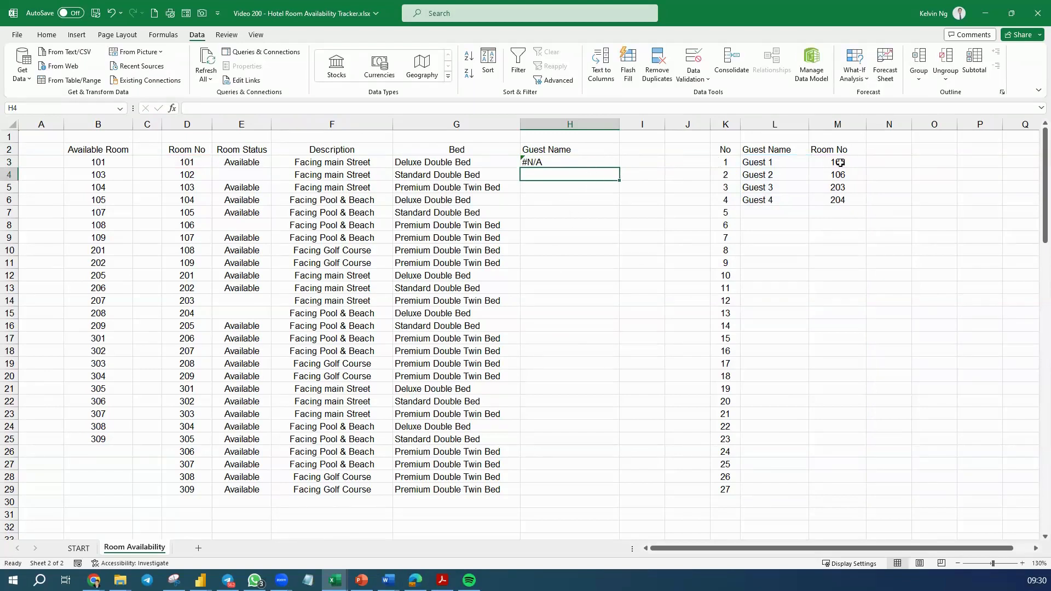
Fill the Guest Name INDEX and MATCH formula from H3 down to H29
{"action": "left_click", "coordinate": [615, 161]}
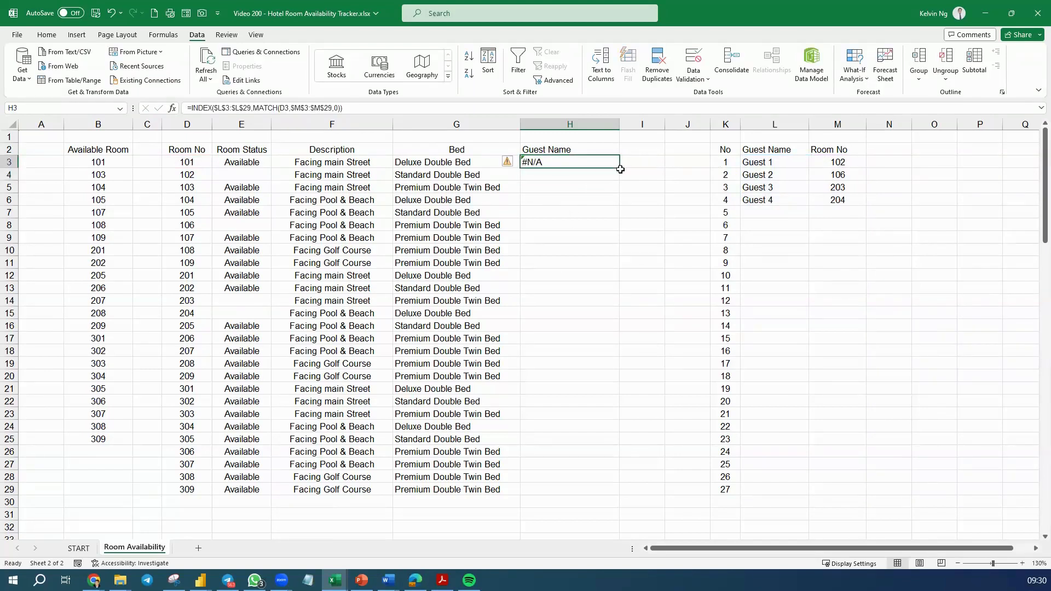
{"action": "left_click_drag", "start_coordinate": [620, 169], "coordinate": [619, 183]}
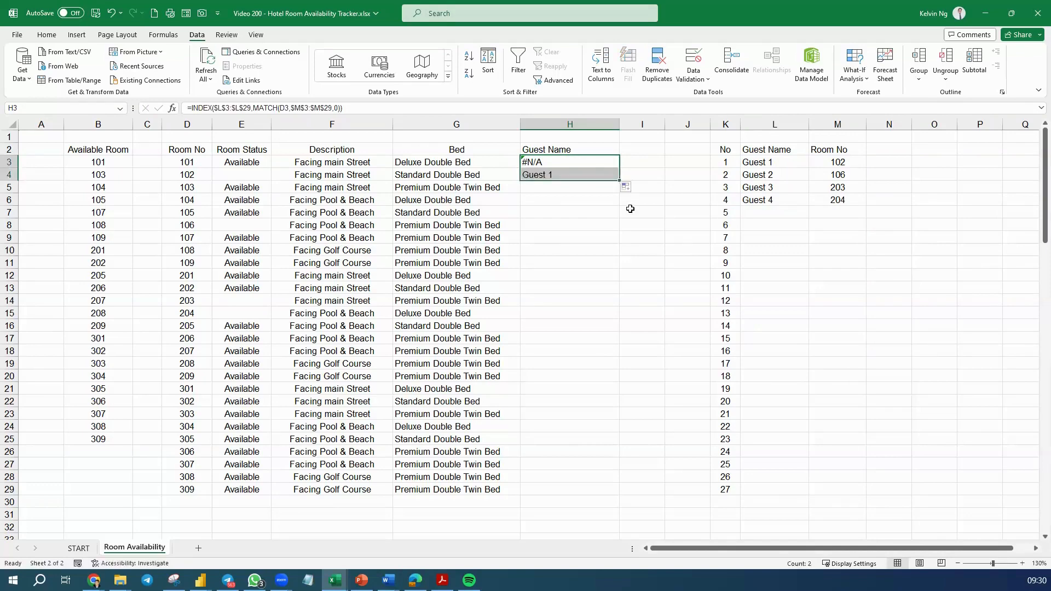
{"action": "double_click", "coordinate": [618, 181]}
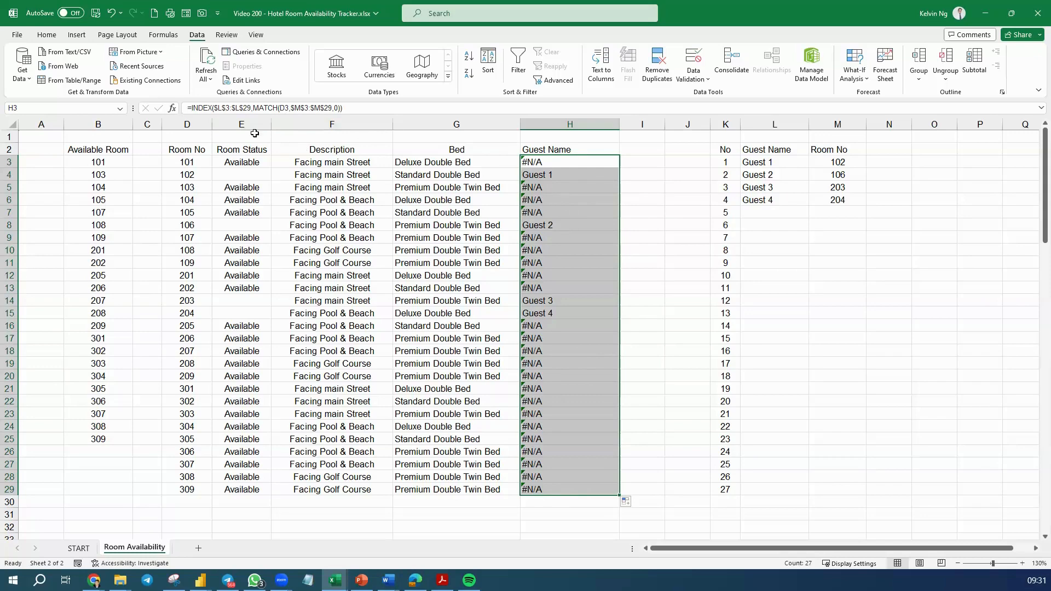
Wrap the H3 INDEX and MATCH formula in IFERROR so it returns an empty string on an error
{"action": "left_click", "coordinate": [223, 108]}
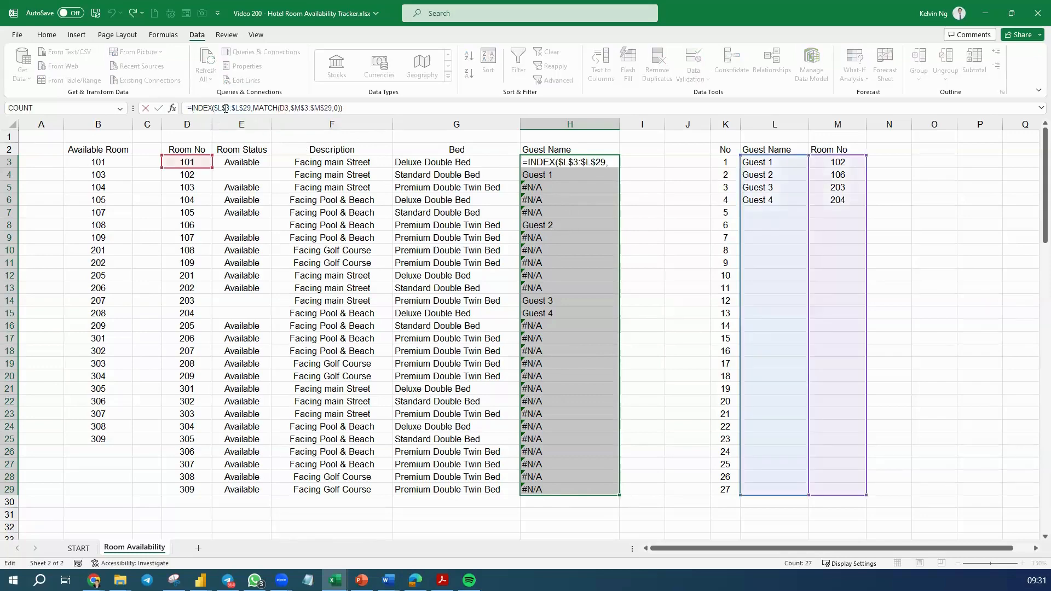
{"action": "type", "text": "IFERROR("}
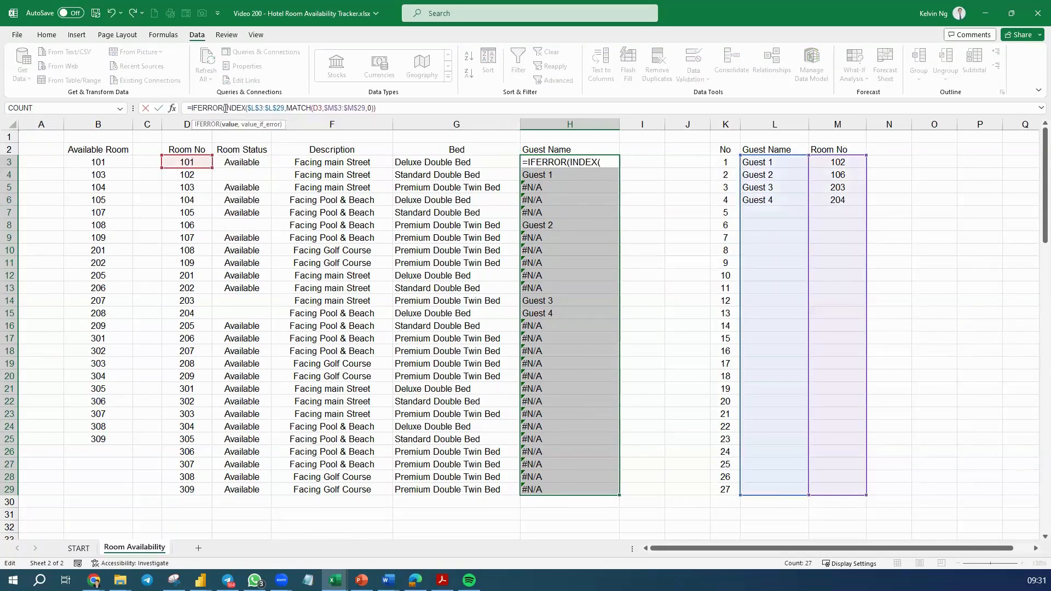
{"action": "left_click", "coordinate": [403, 112]}
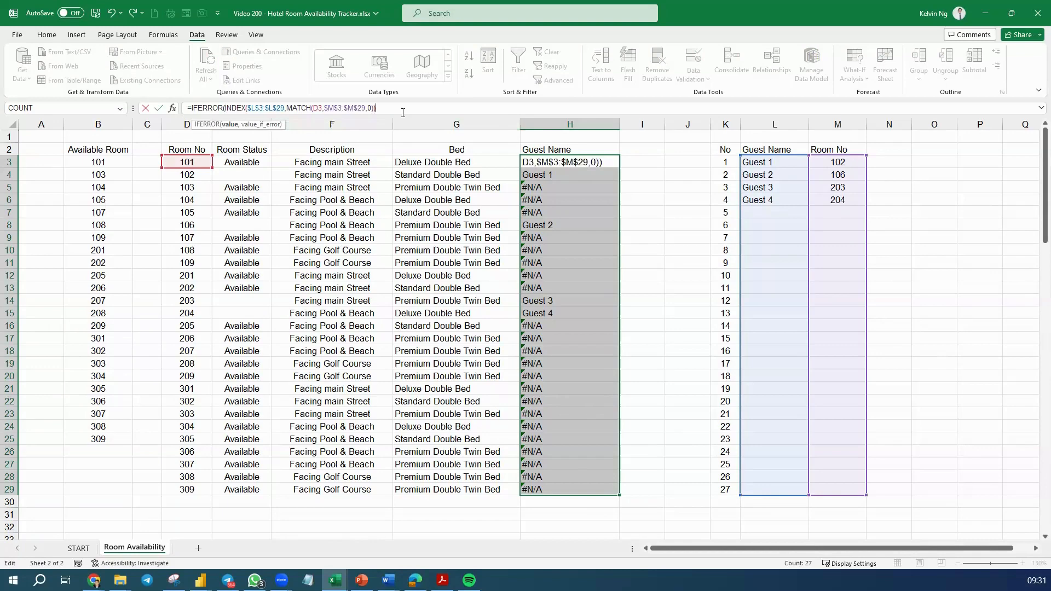
{"action": "type", "text": ",\"\")"}
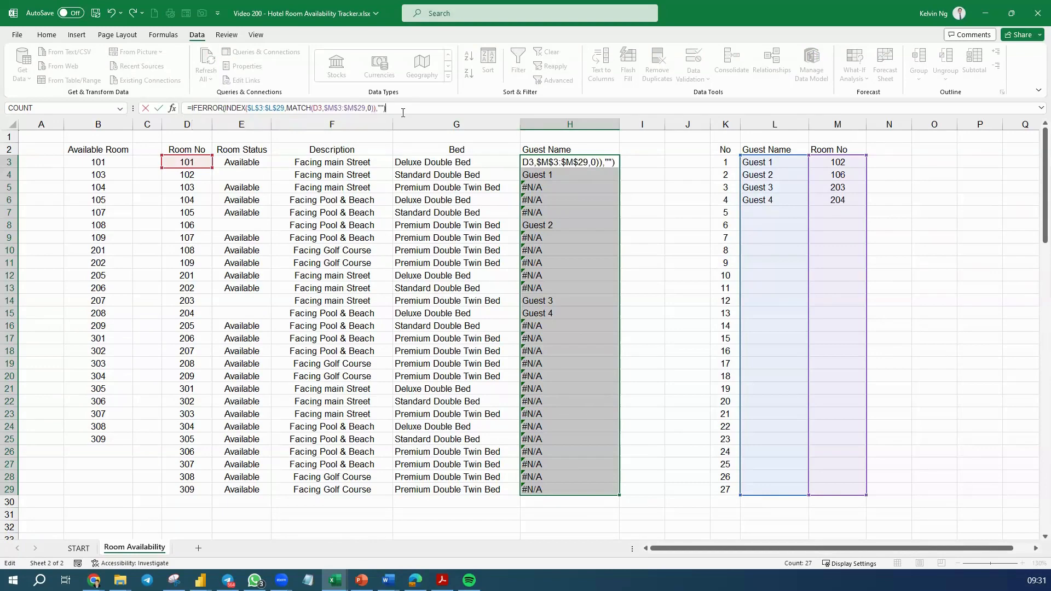
{"action": "key", "text": "Return"}
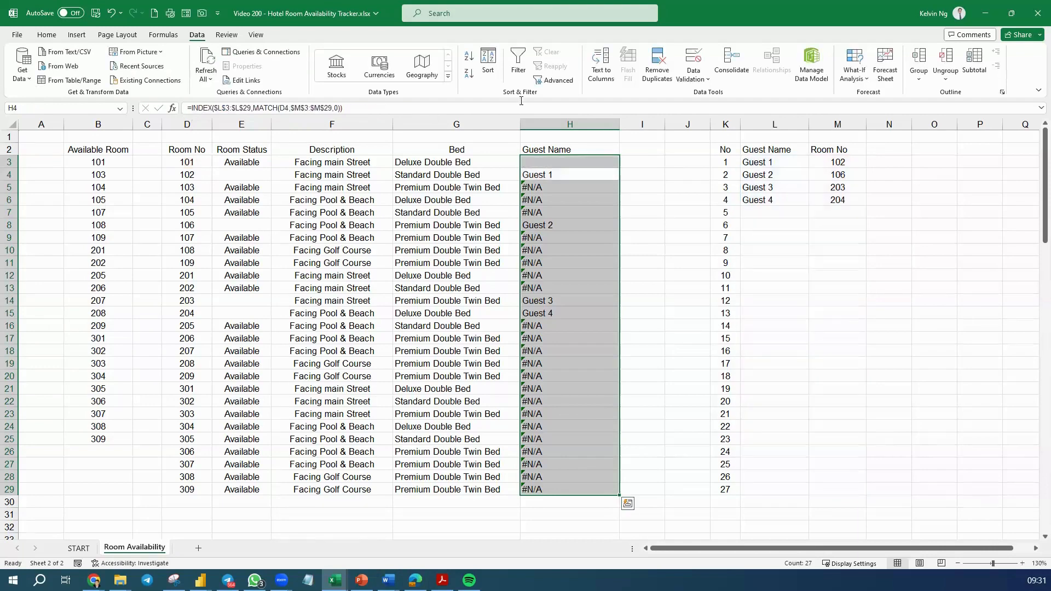
Fill the IFERROR version of the Guest Name formula from H3 down to H29
{"action": "left_click", "coordinate": [609, 163]}
{"action": "double_click", "coordinate": [619, 168]}
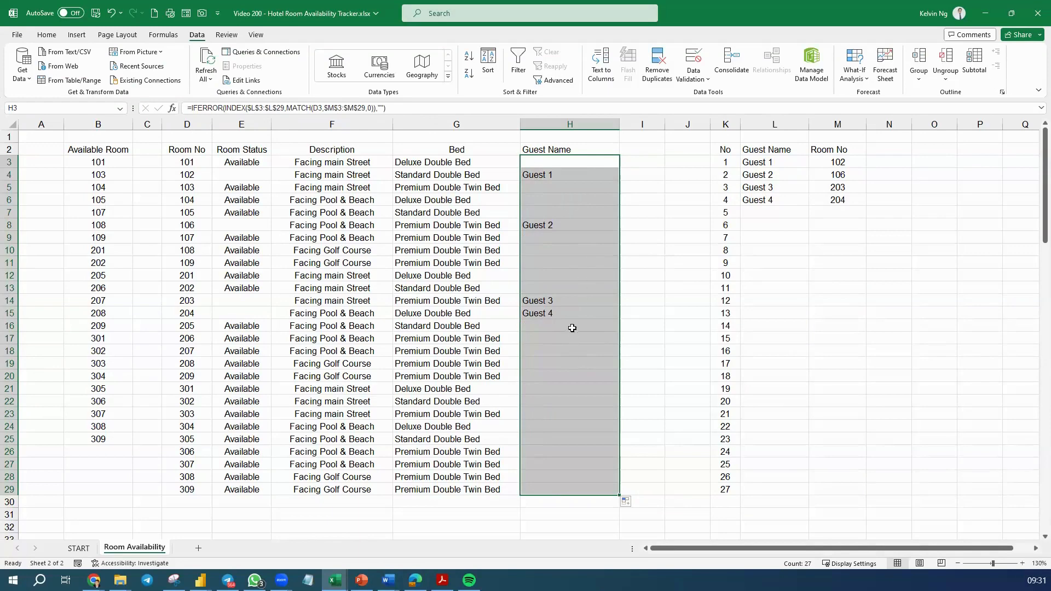
{"action": "left_click", "coordinate": [575, 350]}
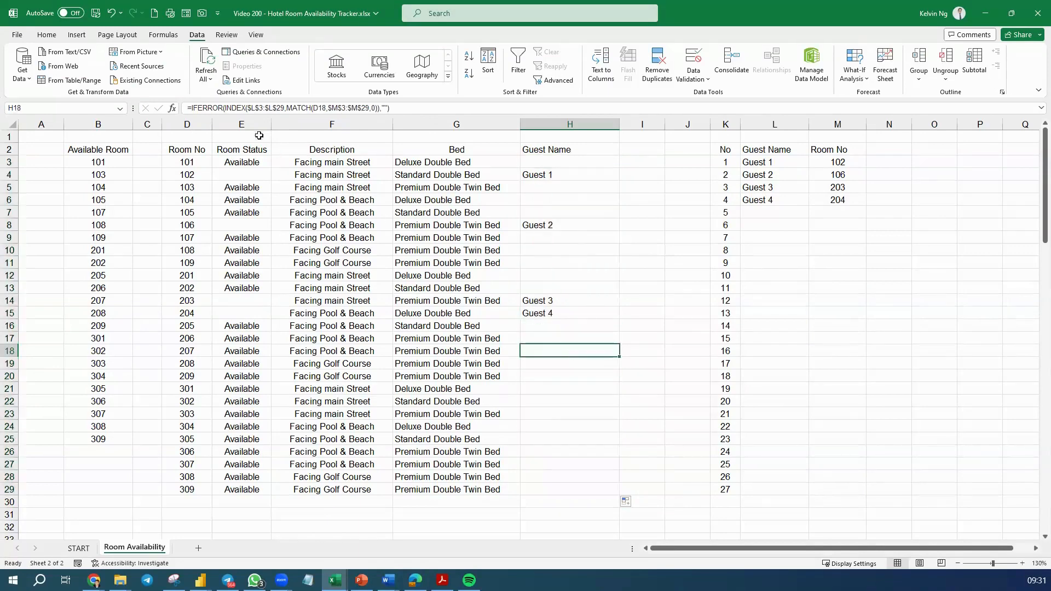
Start a new conditional formatting rule for D3:H29 that uses a formula to determine which cells to format
{"action": "left_click_drag", "start_coordinate": [194, 162], "coordinate": [563, 489]}
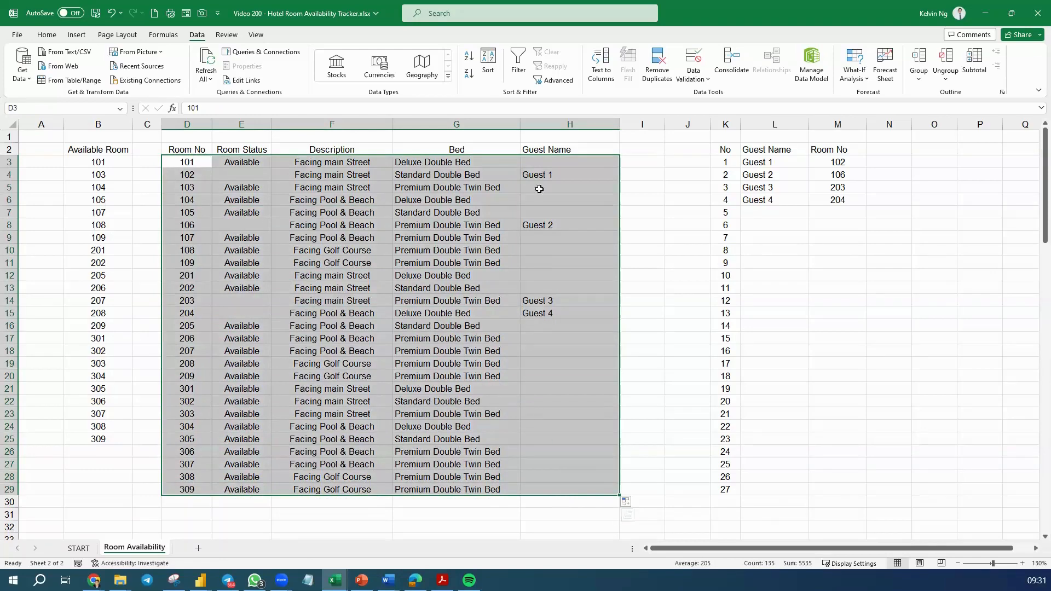
{"action": "left_click", "coordinate": [46, 34]}
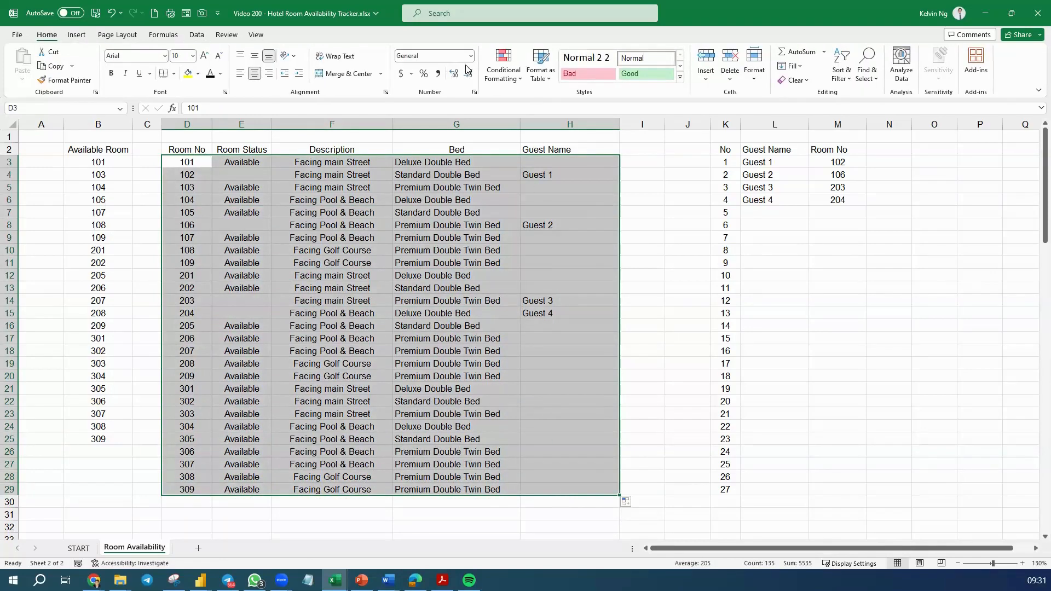
{"action": "left_click", "coordinate": [512, 81]}
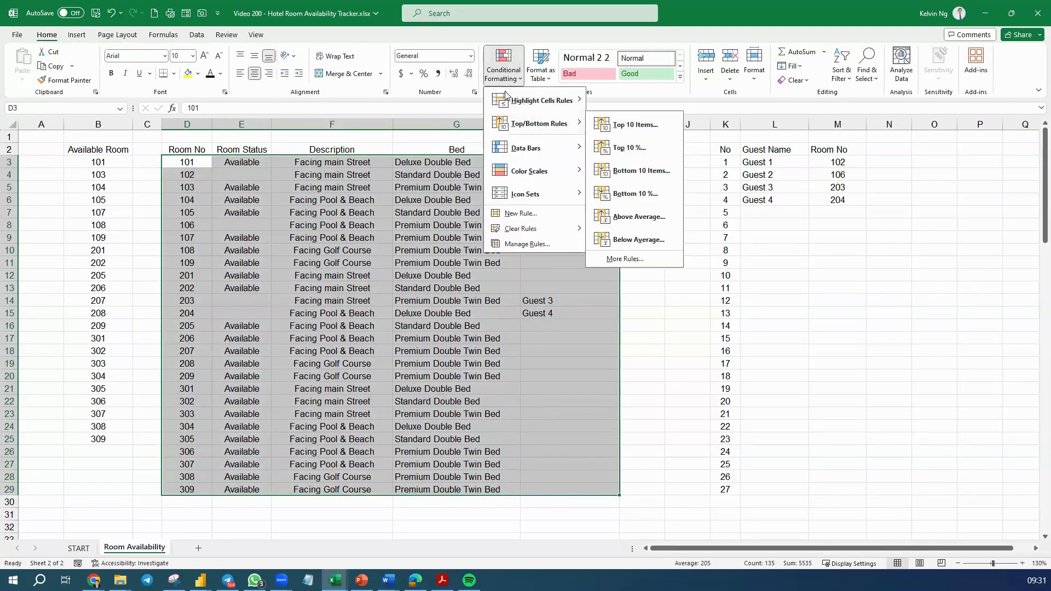
{"action": "left_click", "coordinate": [521, 213]}
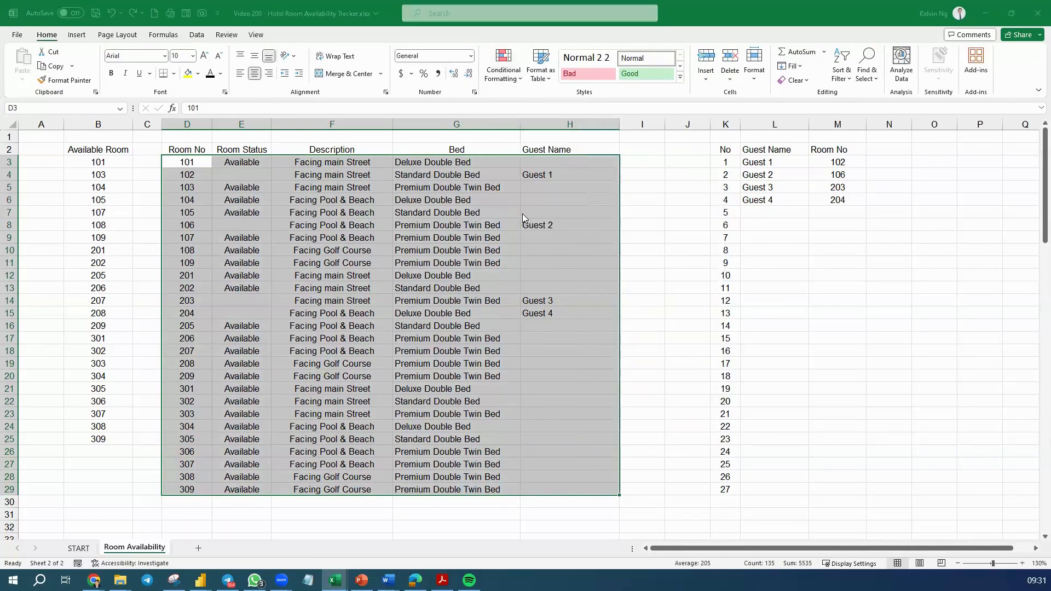
{"action": "left_click", "coordinate": [551, 292]}
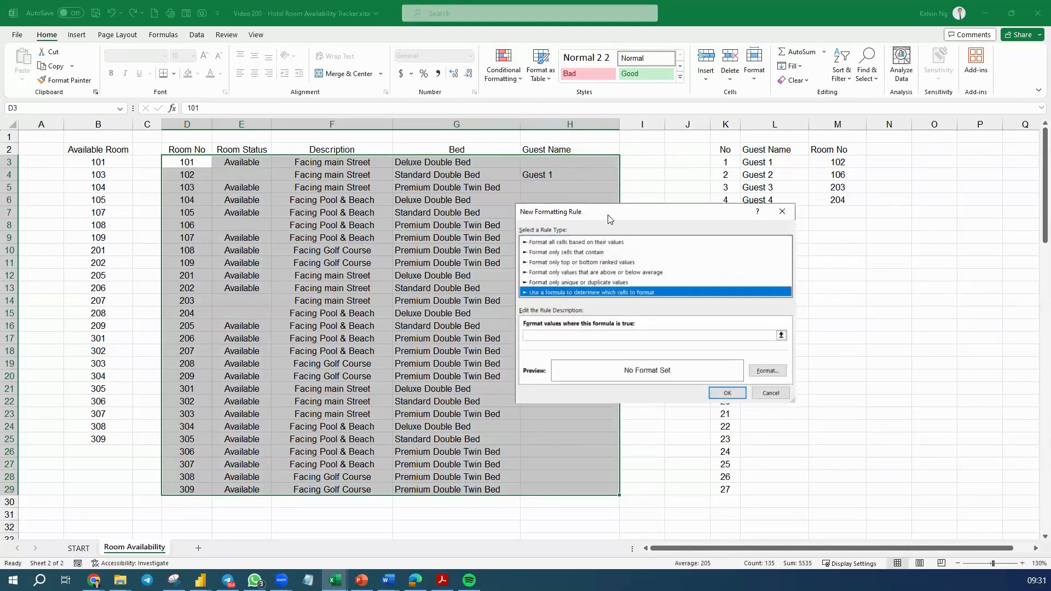
{"action": "left_click_drag", "start_coordinate": [606, 216], "coordinate": [322, 238]}
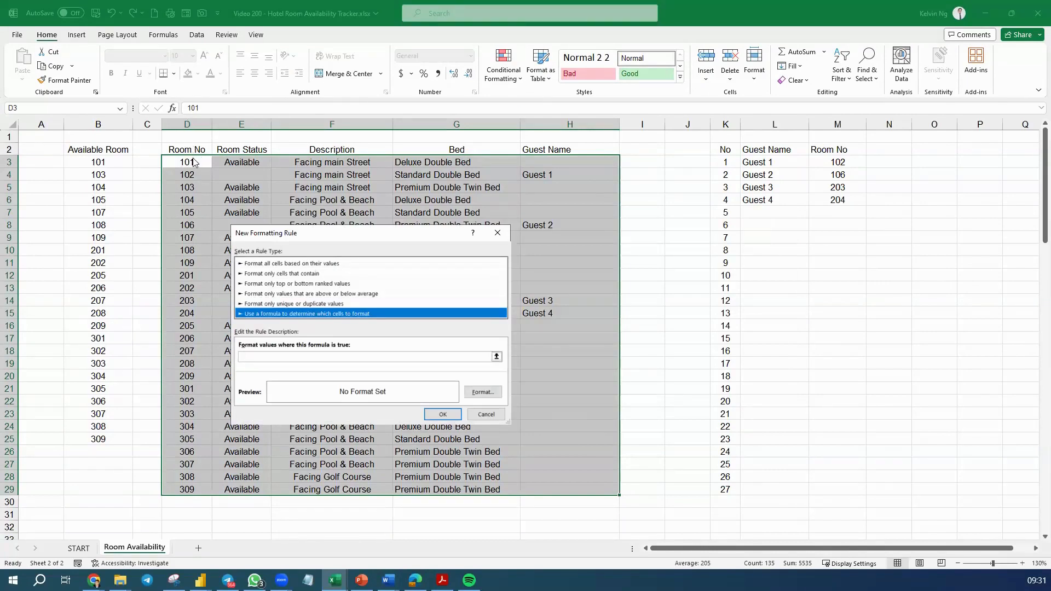
Enter =$E3="" as the rule's formula, with the column absolute and the row relative
{"action": "left_click", "coordinate": [281, 354]}
{"action": "left_click", "coordinate": [245, 162]}
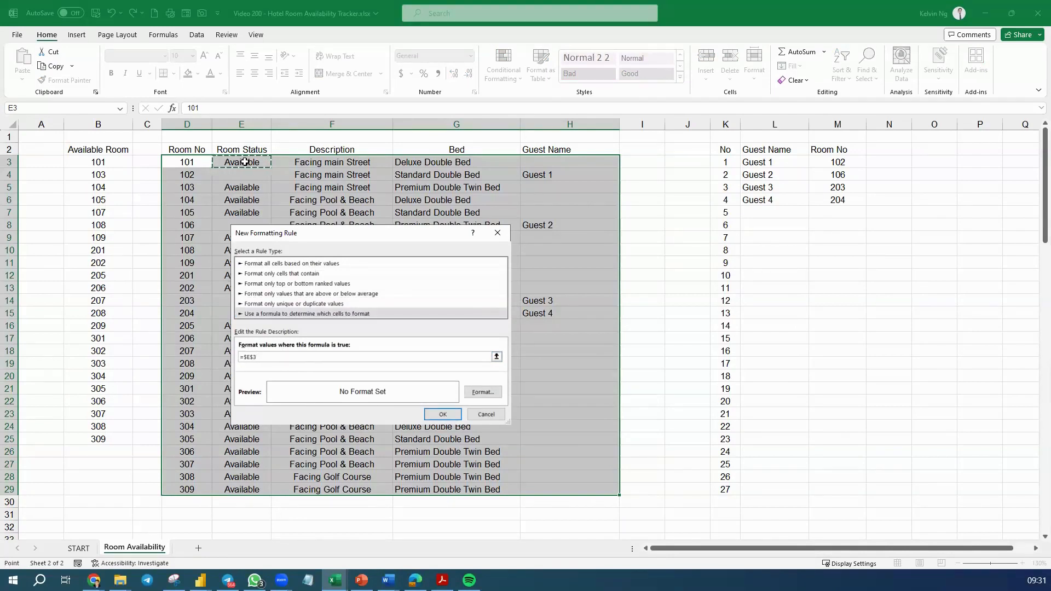
{"action": "key", "text": "F4"}
{"action": "type", "text": "="}
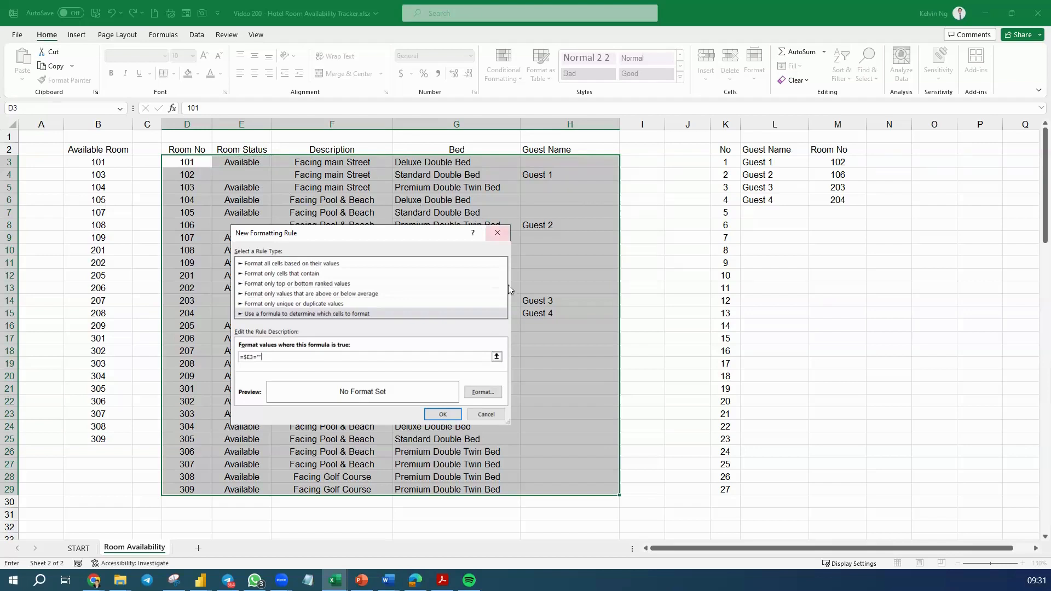
Give the rule a light grey font colour and apply it to the room table
{"action": "left_click", "coordinate": [482, 391]}
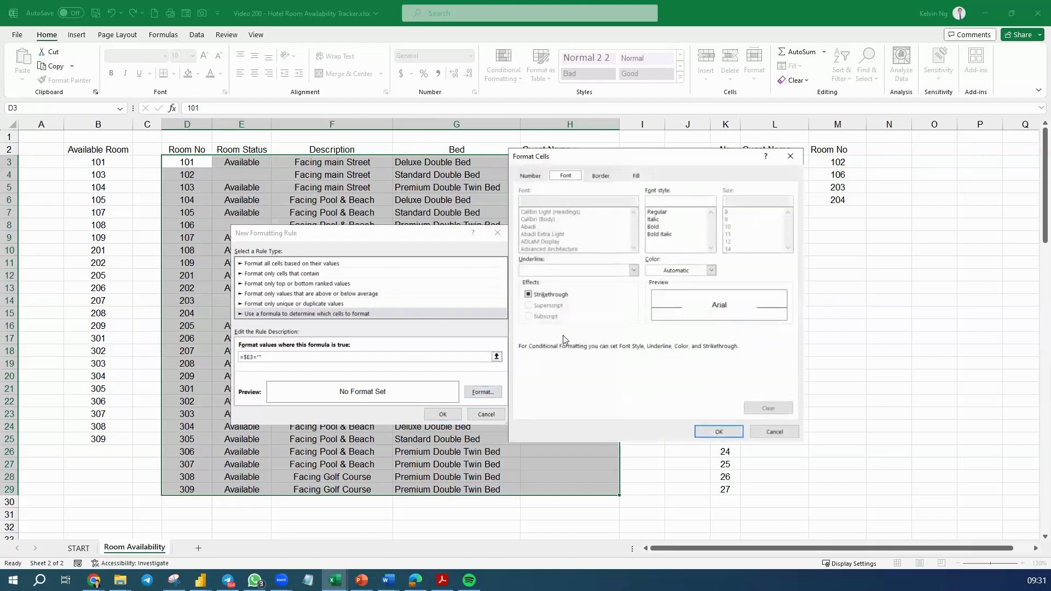
{"action": "left_click", "coordinate": [710, 271]}
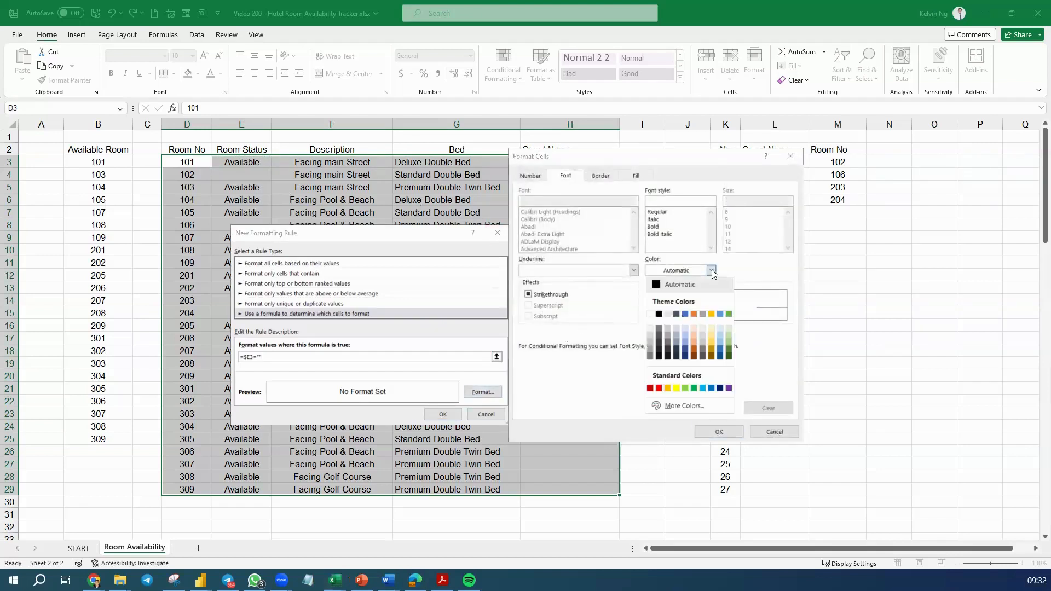
{"action": "left_click", "coordinate": [650, 340]}
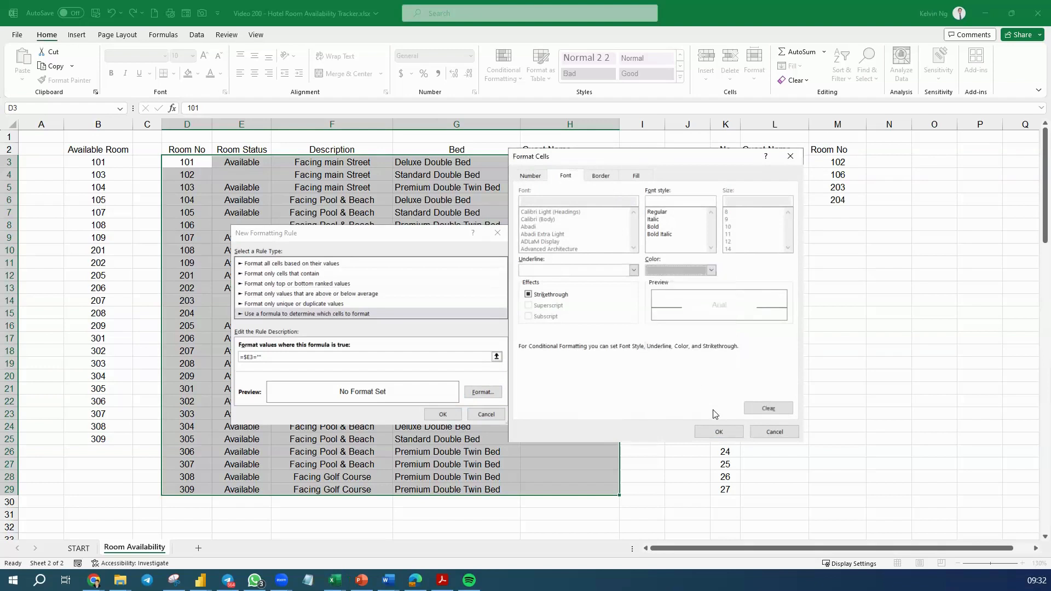
{"action": "left_click", "coordinate": [712, 270]}
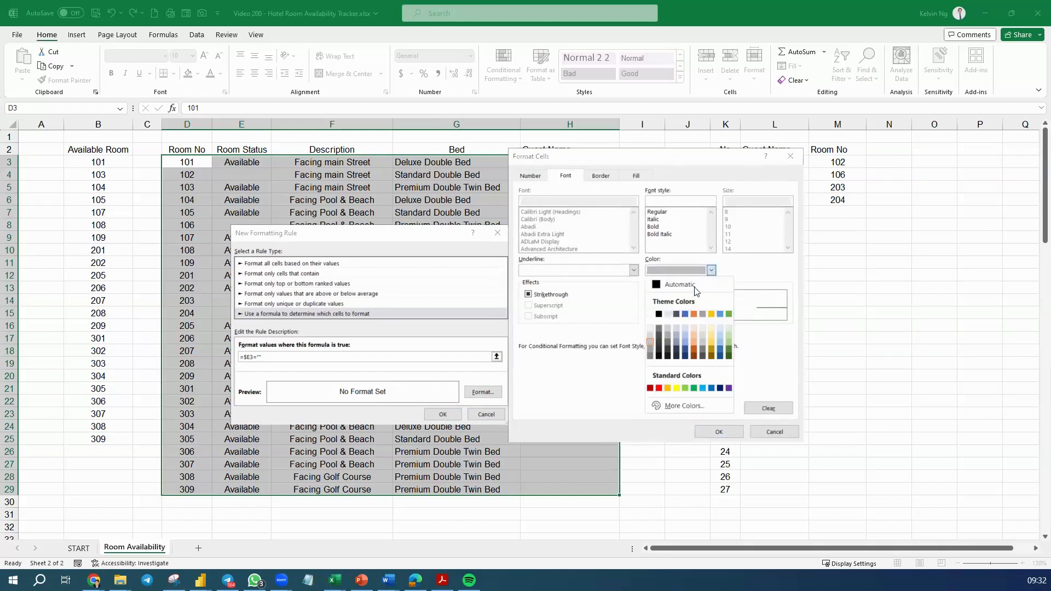
{"action": "left_click", "coordinate": [651, 336]}
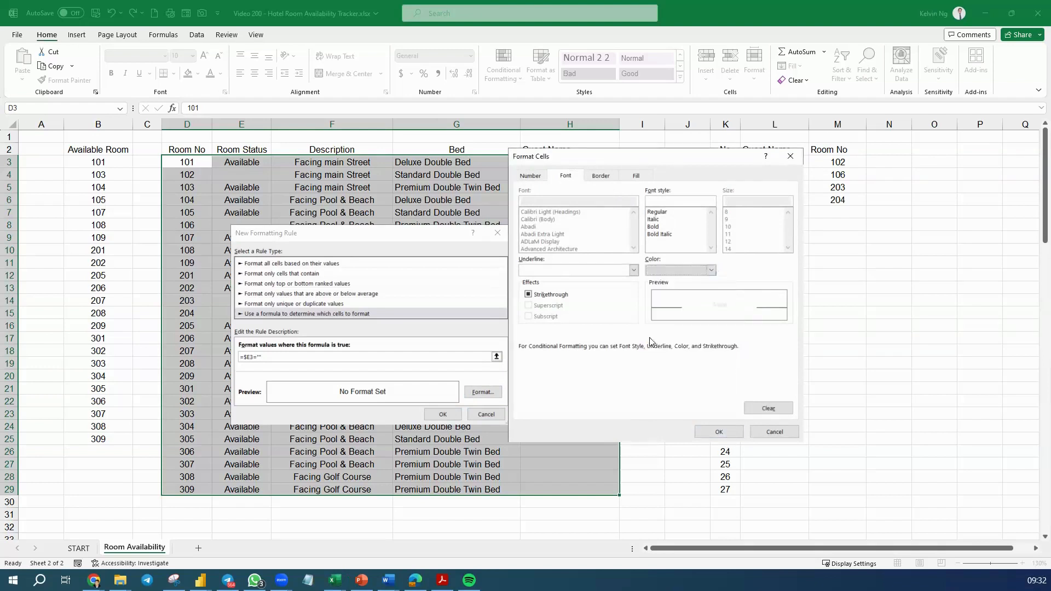
{"action": "left_click", "coordinate": [727, 434]}
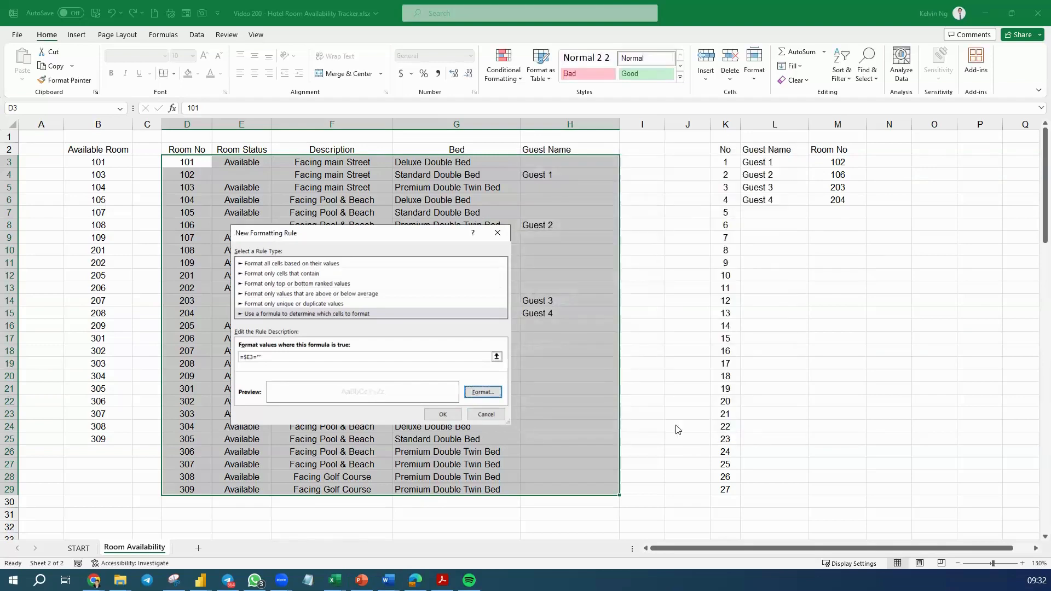
{"action": "left_click", "coordinate": [447, 419]}
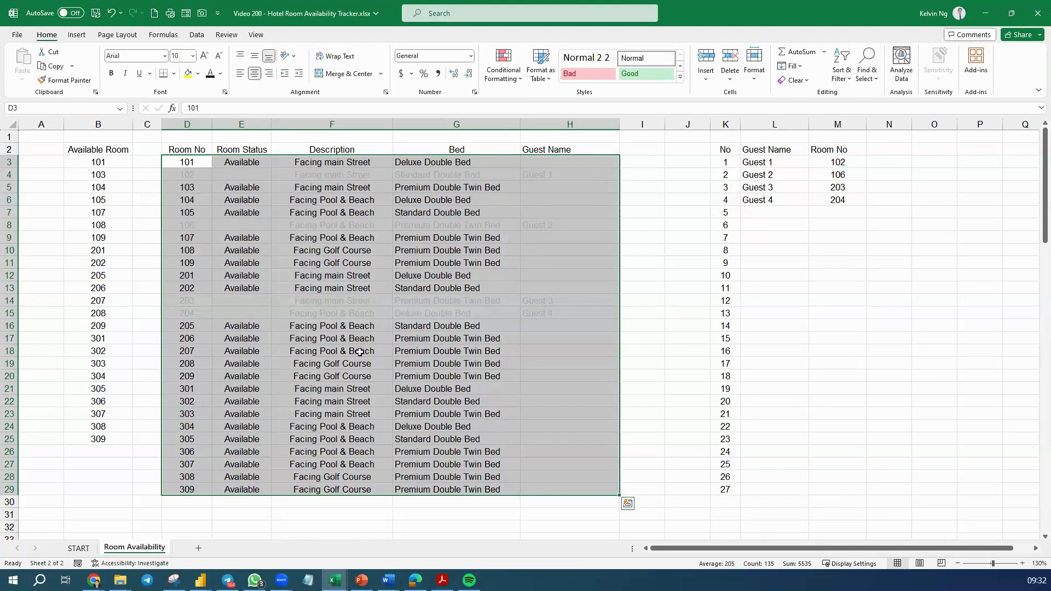
Extend the guest list from Guest 4 down to Guest 10 in L12 and assign room 305 to Guest 5
{"action": "left_click", "coordinate": [800, 205]}
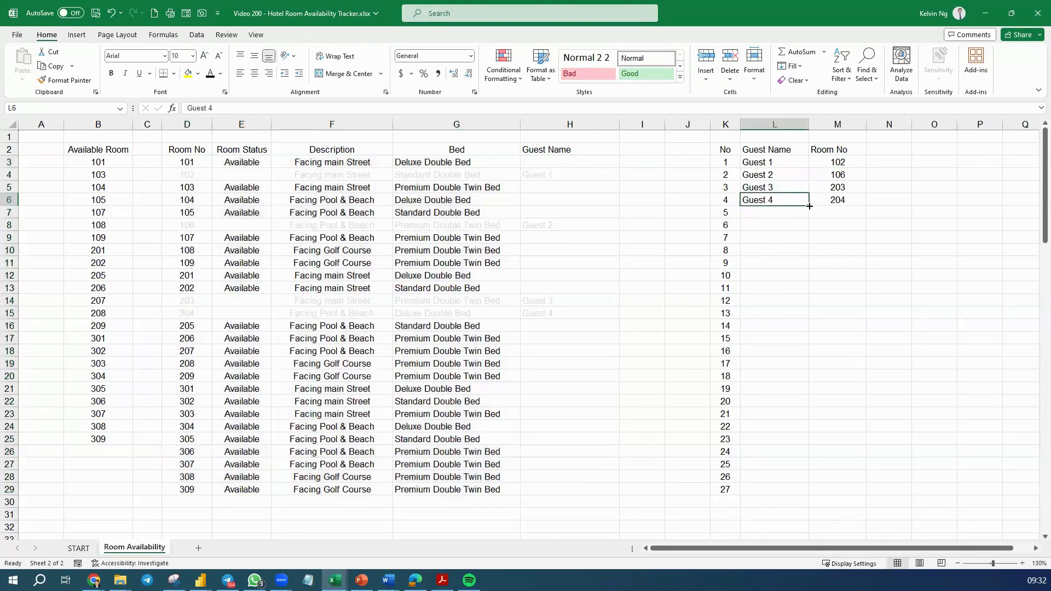
{"action": "left_click_drag", "start_coordinate": [808, 213], "coordinate": [802, 284]}
{"action": "left_click", "coordinate": [853, 216]}
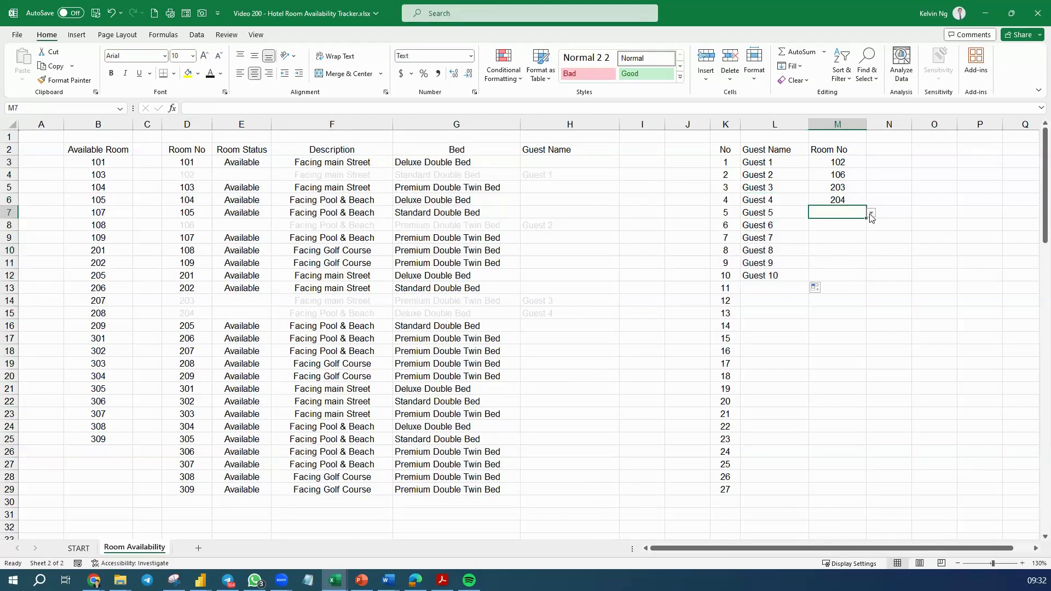
{"action": "left_click", "coordinate": [871, 212]}
{"action": "scroll", "coordinate": [875, 246], "scroll_direction": "down", "scroll_amount": 3}
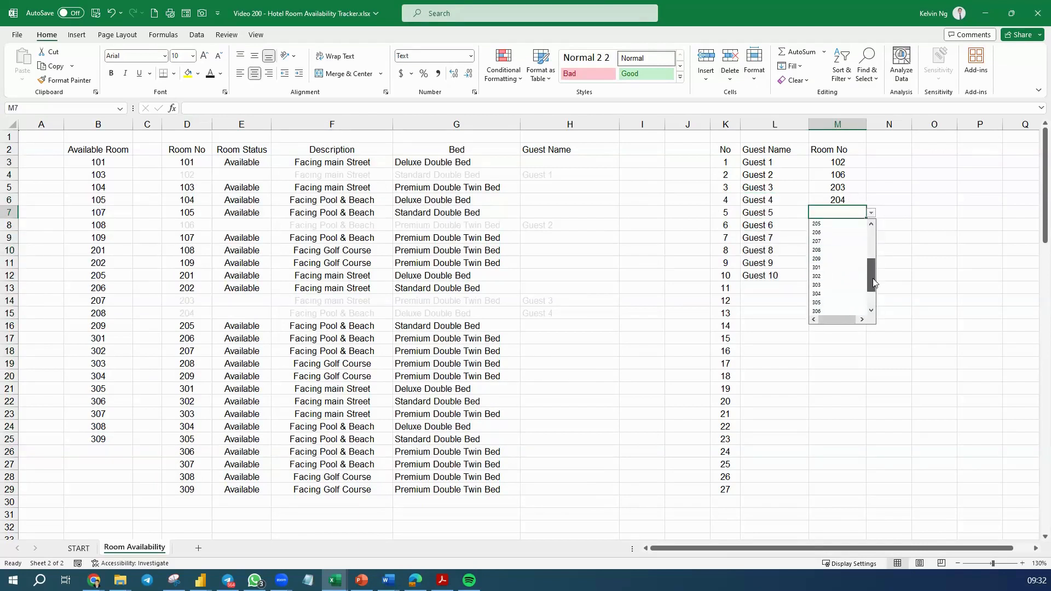
{"action": "left_click", "coordinate": [830, 293]}
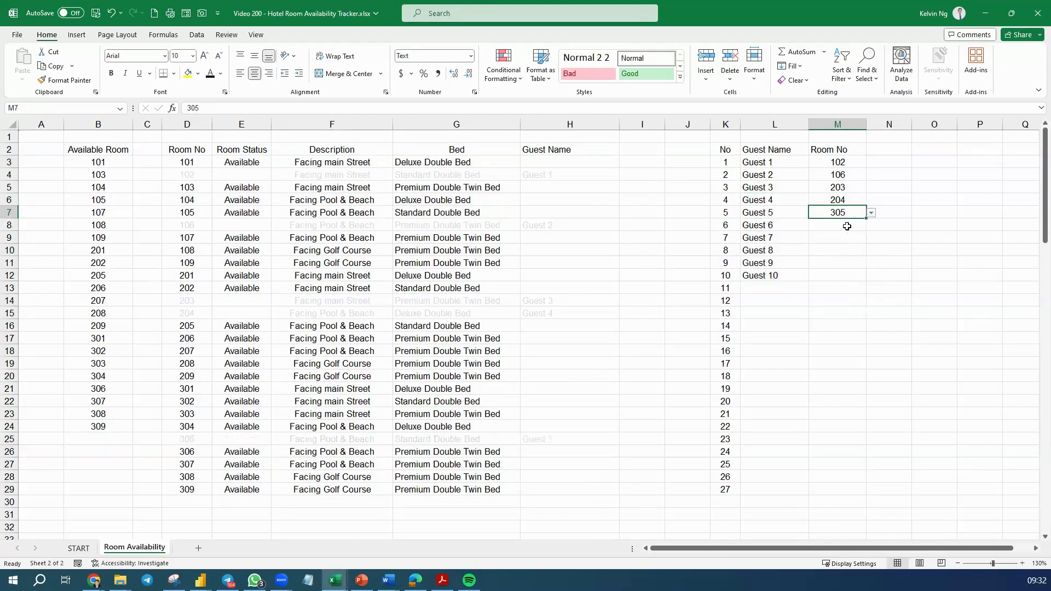
Assign room 309 to Guest 6 and room 109 to Guest 7 from the available rooms
{"action": "left_click", "coordinate": [847, 226]}
{"action": "left_click", "coordinate": [871, 225]}
{"action": "left_click_drag", "start_coordinate": [869, 268], "coordinate": [871, 315]}
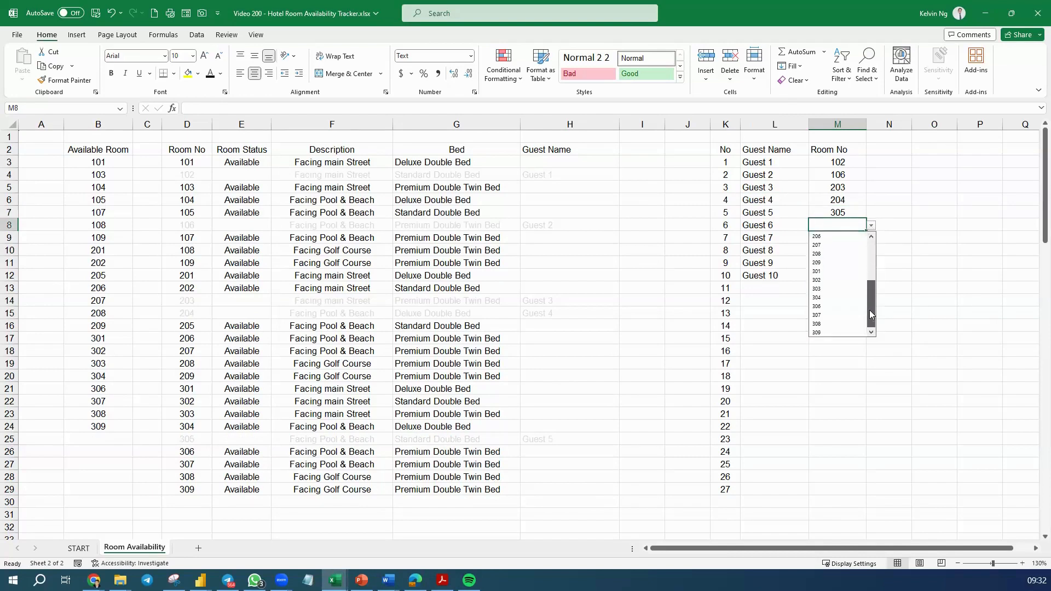
{"action": "left_click", "coordinate": [823, 332]}
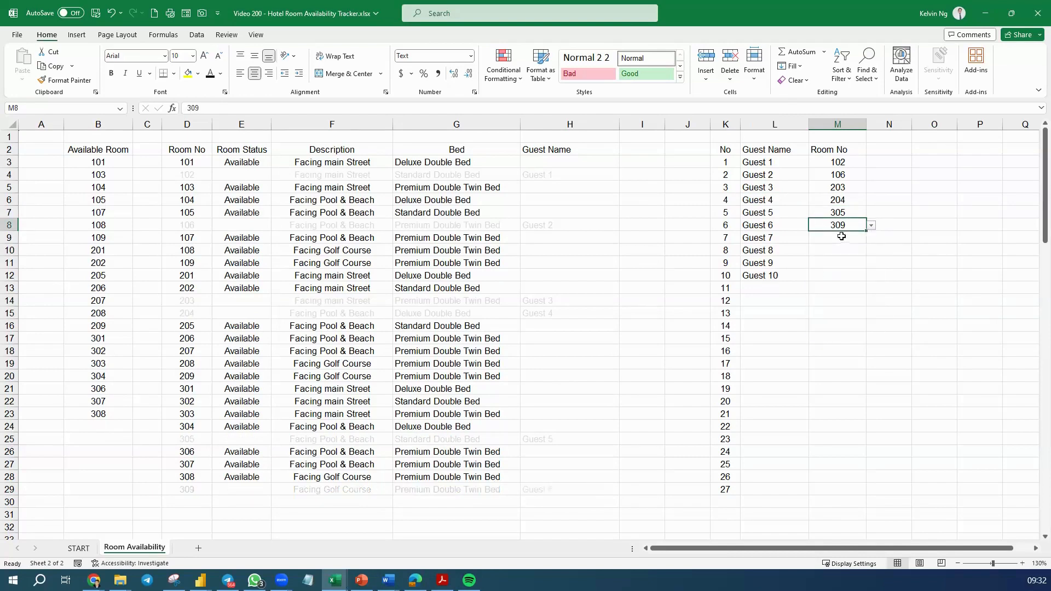
{"action": "left_click", "coordinate": [841, 236]}
{"action": "left_click", "coordinate": [871, 238]}
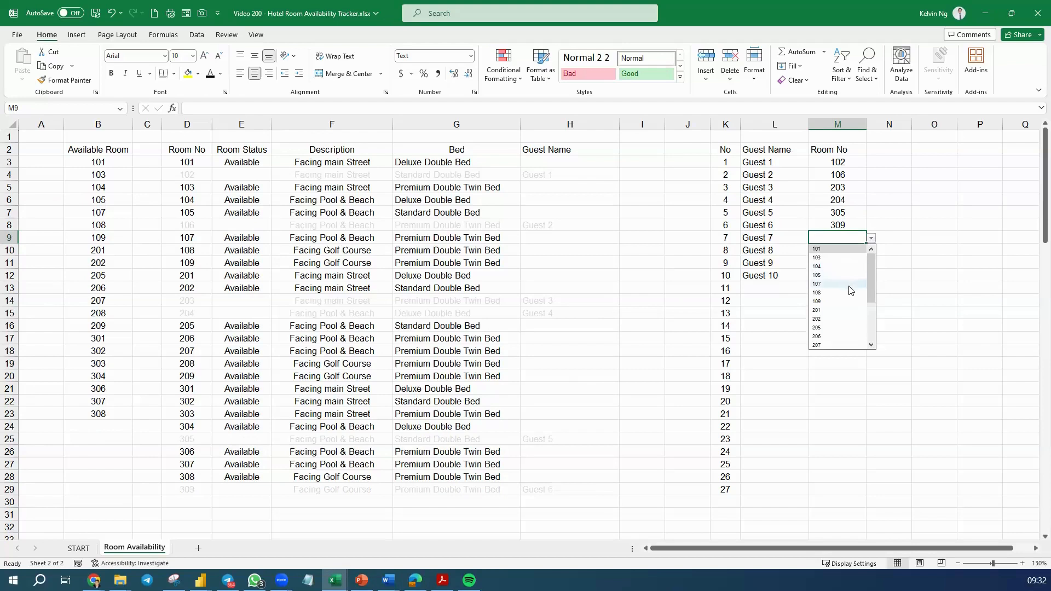
{"action": "left_click", "coordinate": [833, 302]}
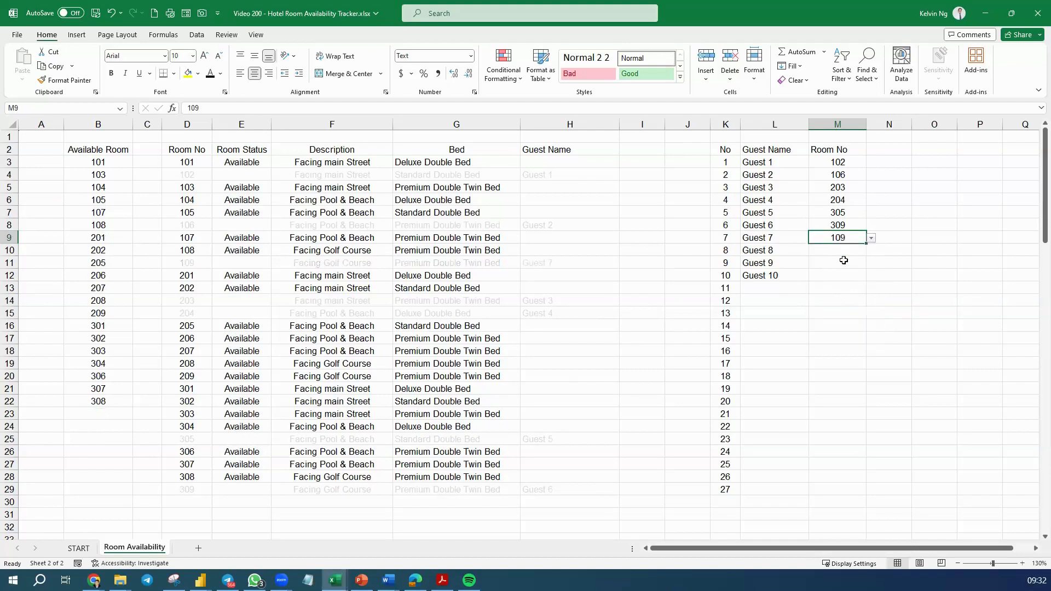
Assign room 209 to Guest 8 and room 207 to Guest 9 from the available rooms
{"action": "left_click", "coordinate": [840, 251]}
{"action": "left_click", "coordinate": [870, 251]}
{"action": "scroll", "coordinate": [837, 306], "scroll_direction": "down", "scroll_amount": 3}
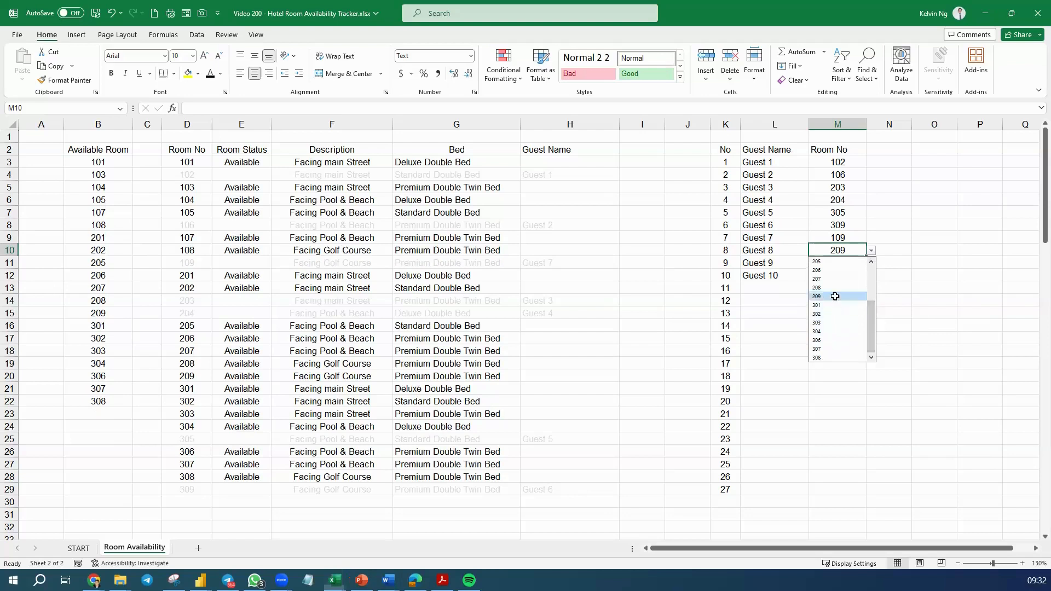
{"action": "left_click", "coordinate": [831, 296]}
{"action": "left_click", "coordinate": [838, 265]}
{"action": "left_click", "coordinate": [871, 265]}
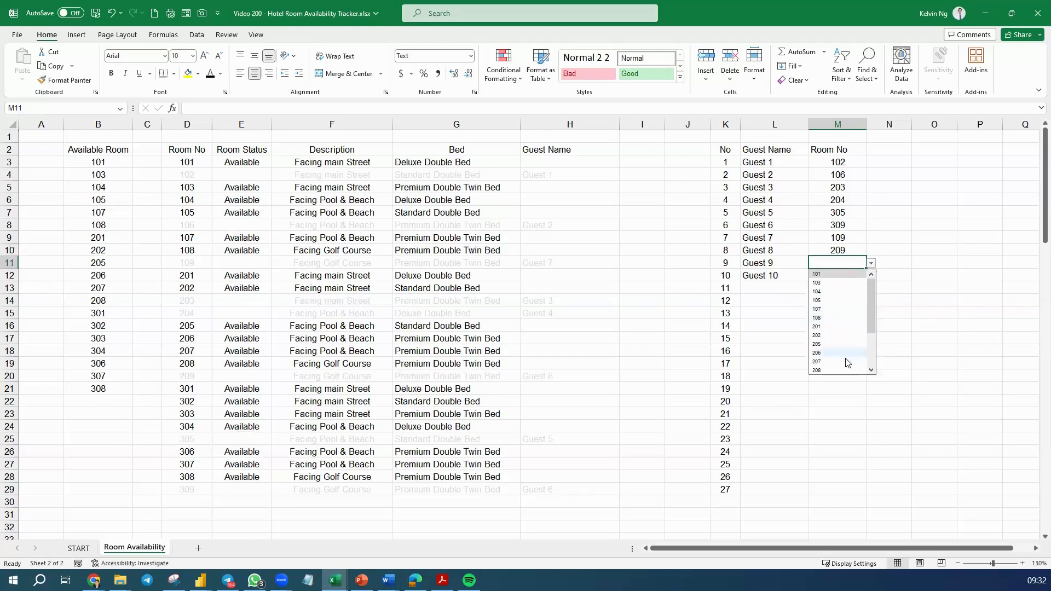
{"action": "left_click", "coordinate": [854, 363]}
Assign room 105 to Guest 10 in M12 and switch to the START sheet
{"action": "left_click", "coordinate": [845, 275]}
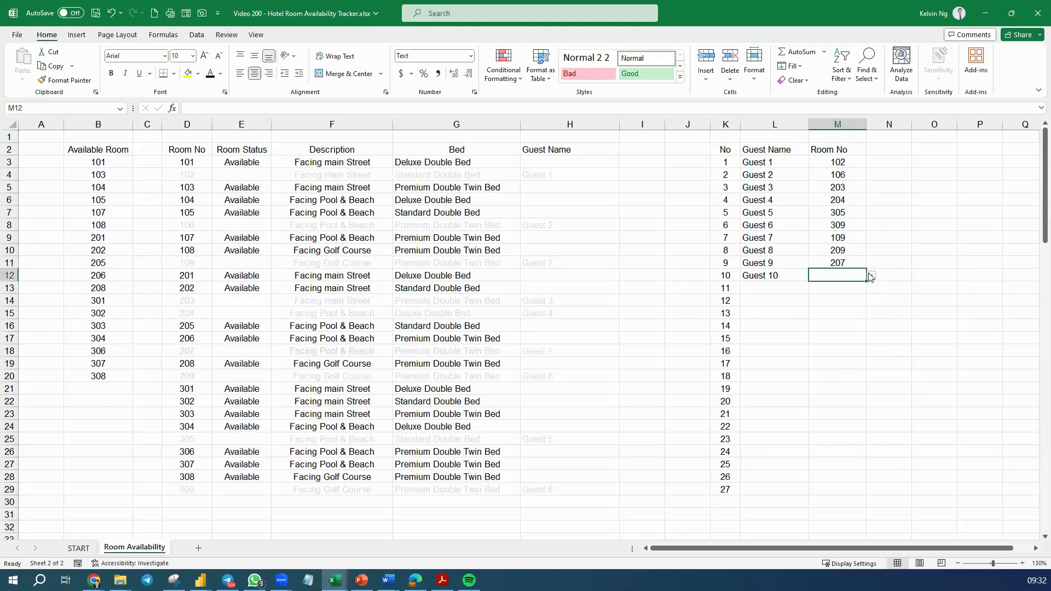
{"action": "left_click", "coordinate": [871, 276]}
{"action": "left_click", "coordinate": [845, 312]}
{"action": "left_click", "coordinate": [928, 366]}
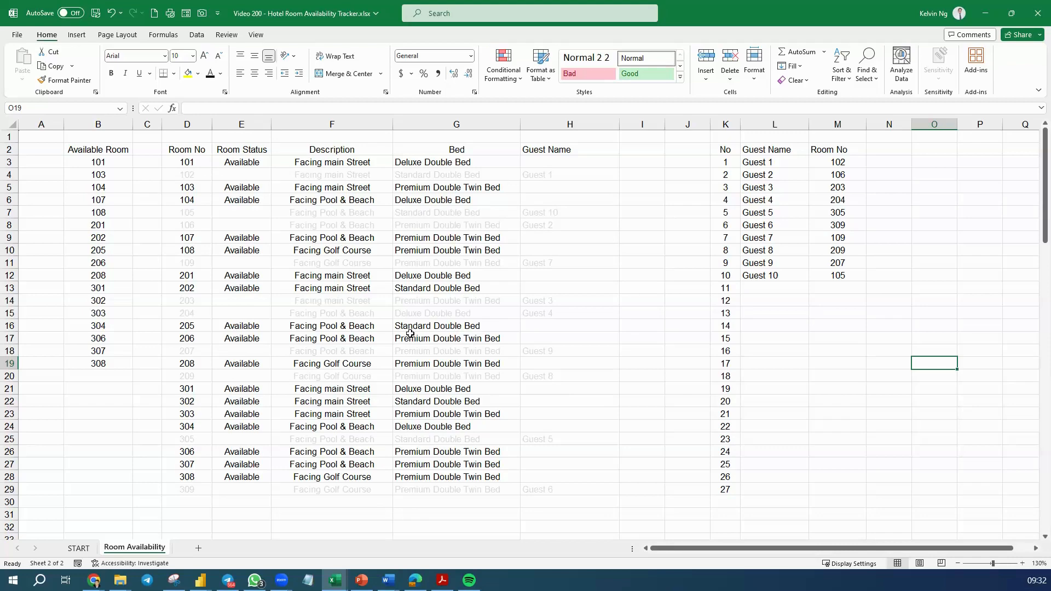
{"action": "left_click", "coordinate": [80, 548]}
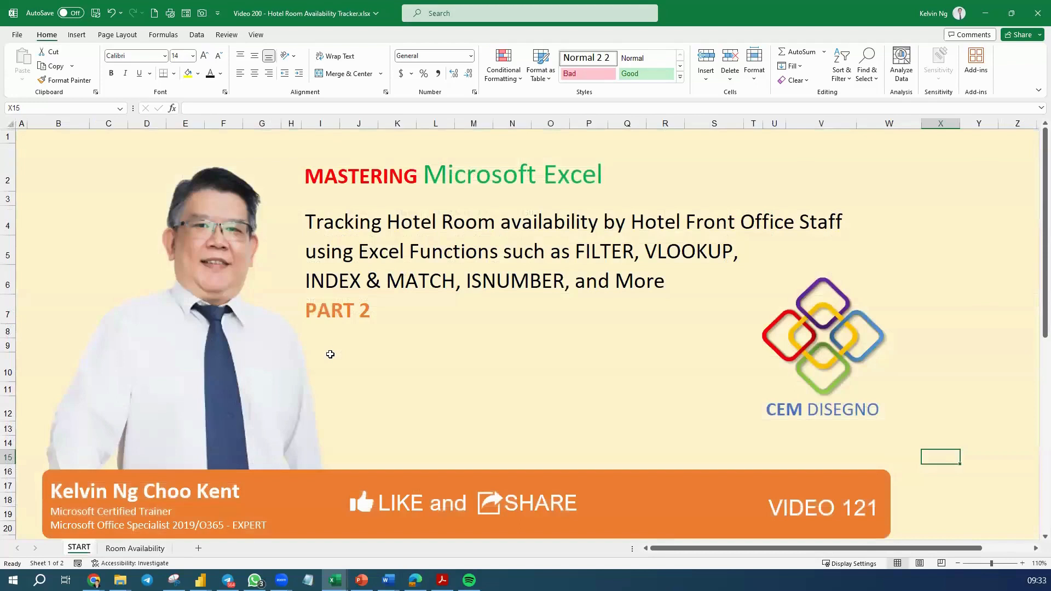